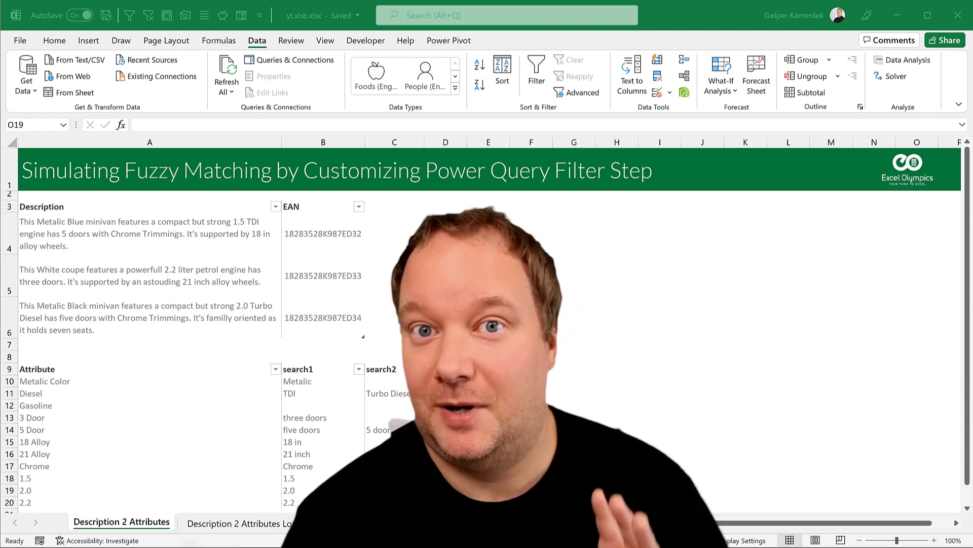
- Examine the attribute matrix on the "Description 2 Attributes Load" sheet, comparing the first description with its marked attribute columns
{"action": "left_click", "coordinate": [733, 311]}
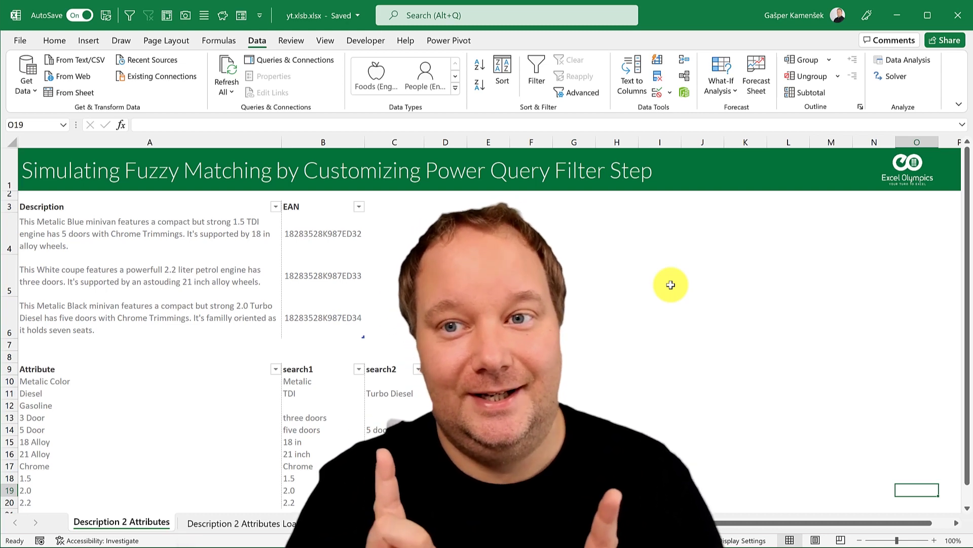
{"action": "left_click", "coordinate": [99, 235]}
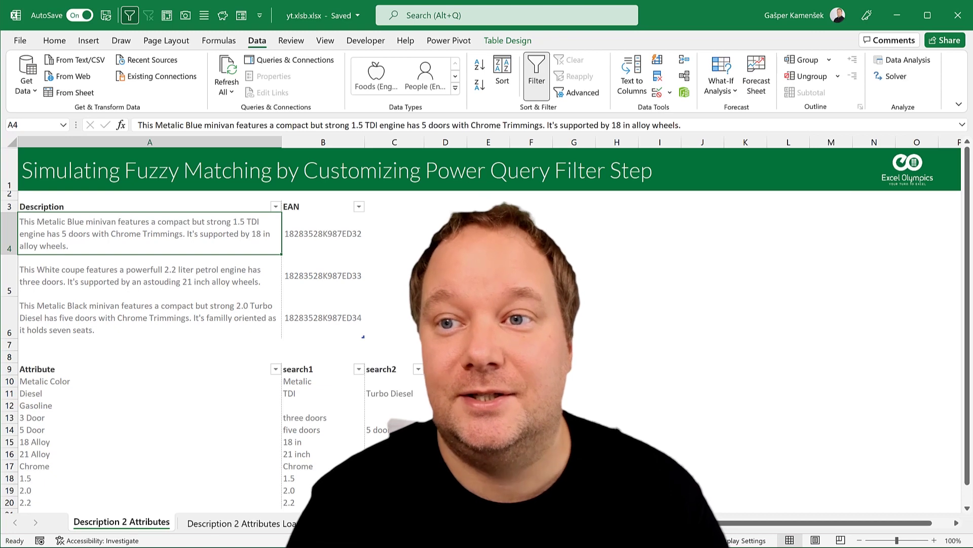
{"action": "left_click", "coordinate": [244, 525]}
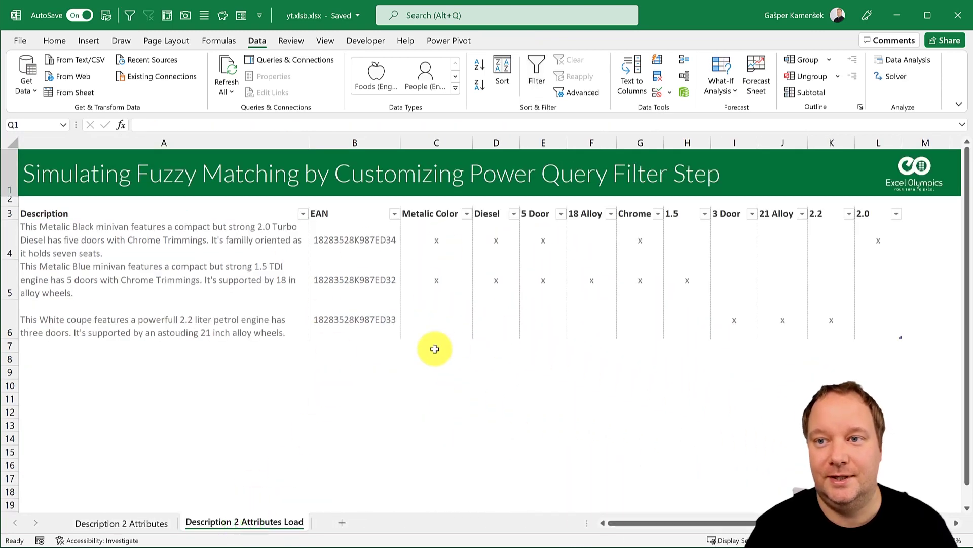
{"action": "left_click", "coordinate": [179, 226]}
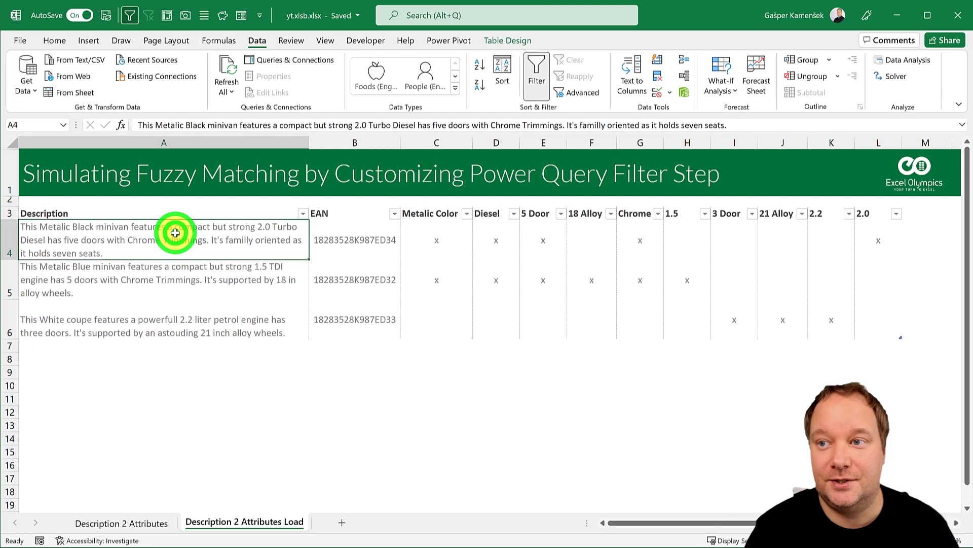
{"action": "left_click", "coordinate": [433, 242]}
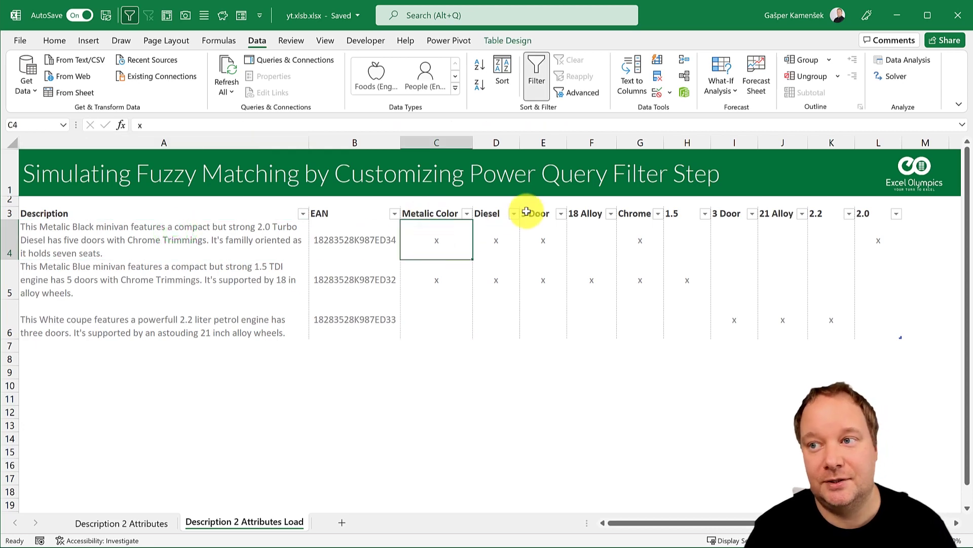
{"action": "left_click", "coordinate": [491, 234]}
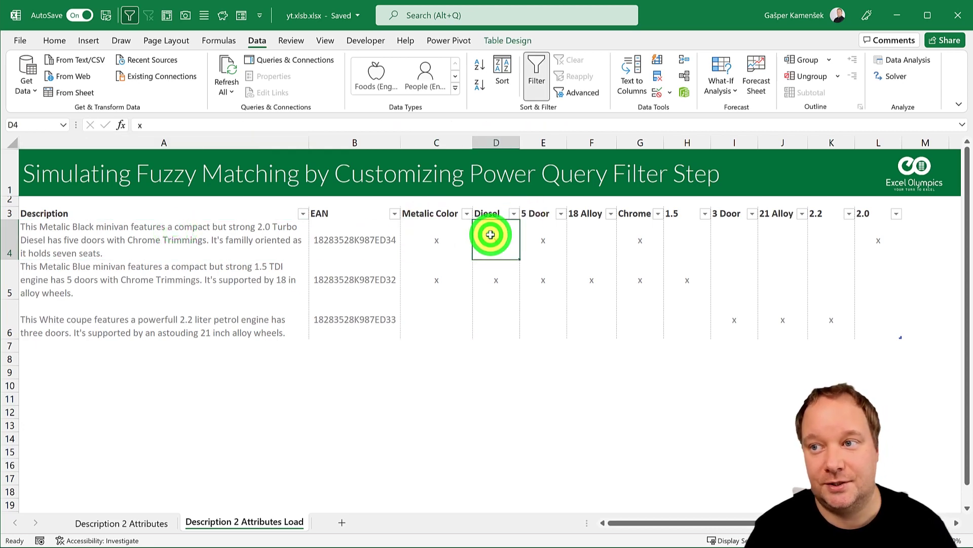
{"action": "left_click", "coordinate": [541, 228]}
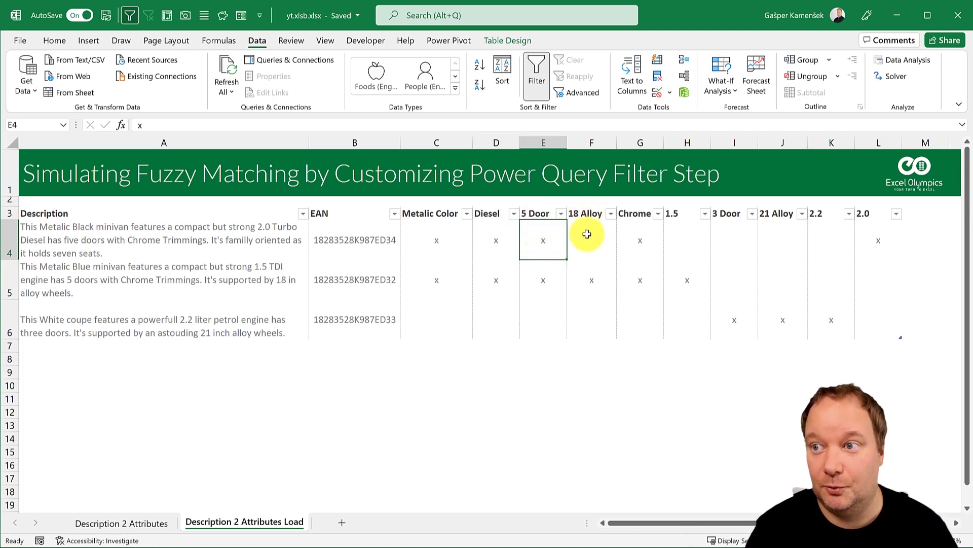
{"action": "left_click", "coordinate": [587, 235]}
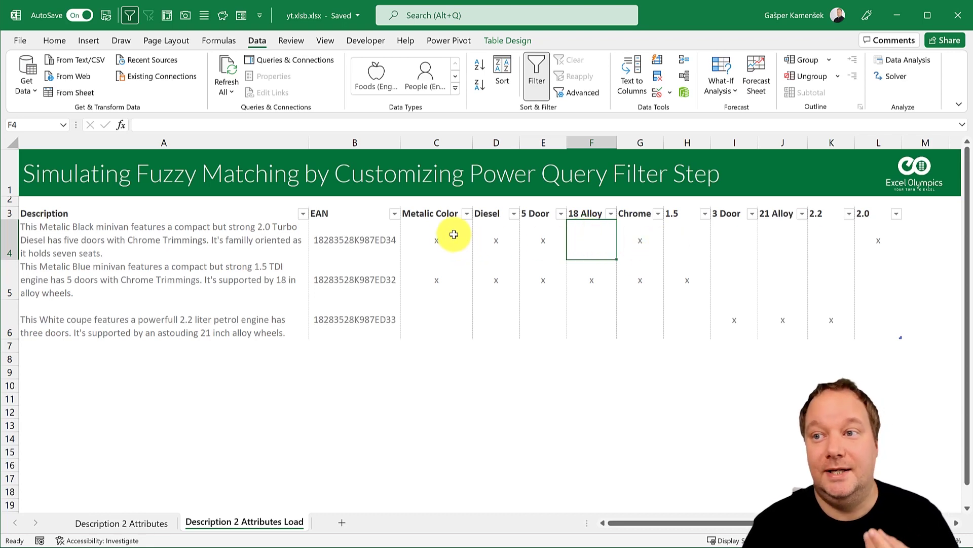
{"action": "left_click_drag", "start_coordinate": [453, 235], "coordinate": [826, 317]}
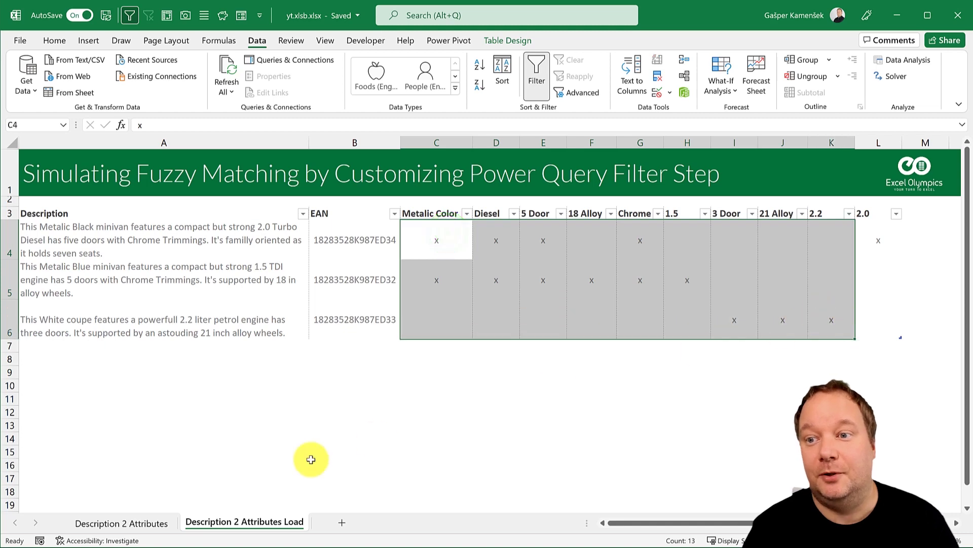
- Examine the description table and the attribute search table on the "Description 2 Attributes" sheet, comparing descriptions with the Diesel search terms
{"action": "left_click", "coordinate": [126, 522]}
{"action": "left_click", "coordinate": [123, 239]}
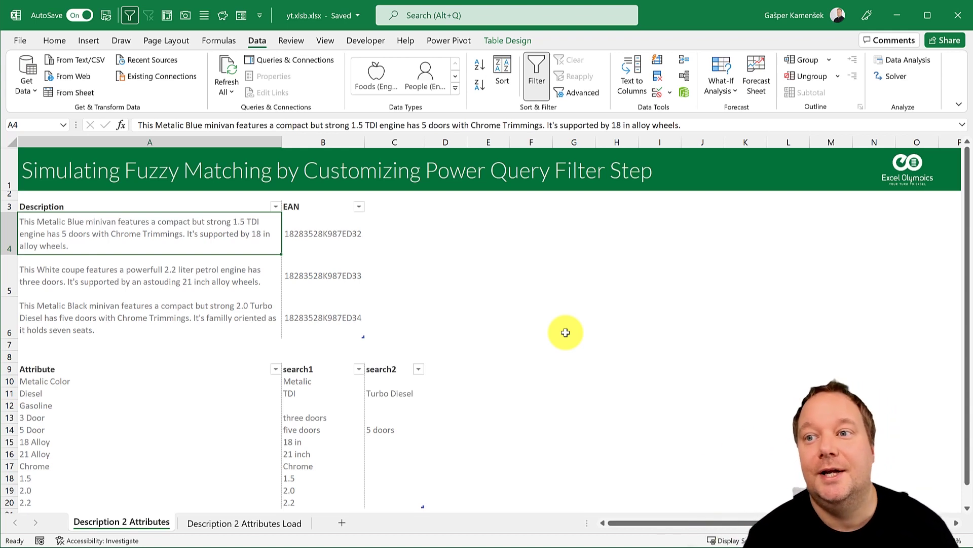
{"action": "left_click", "coordinate": [200, 233]}
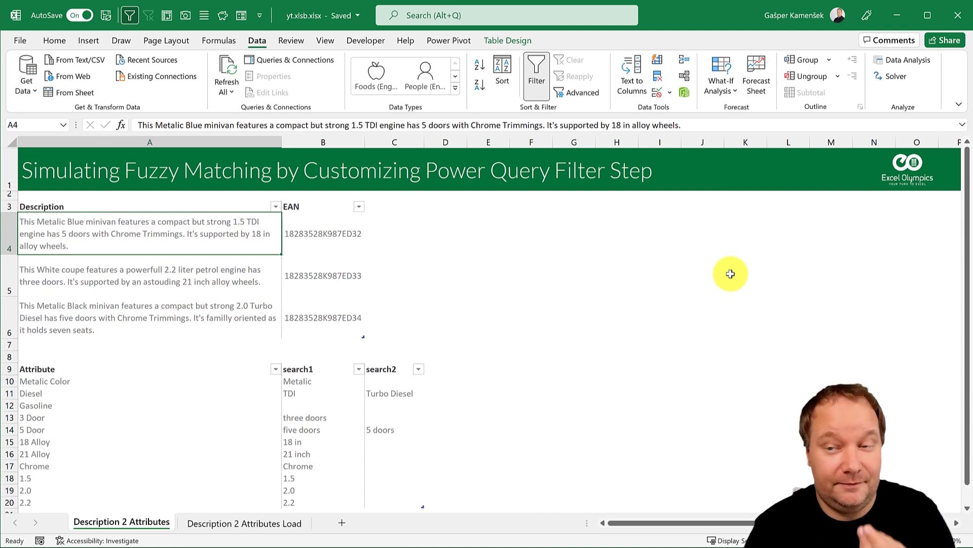
{"action": "left_click", "coordinate": [161, 236]}
{"action": "left_click_drag", "start_coordinate": [161, 237], "coordinate": [310, 315]}
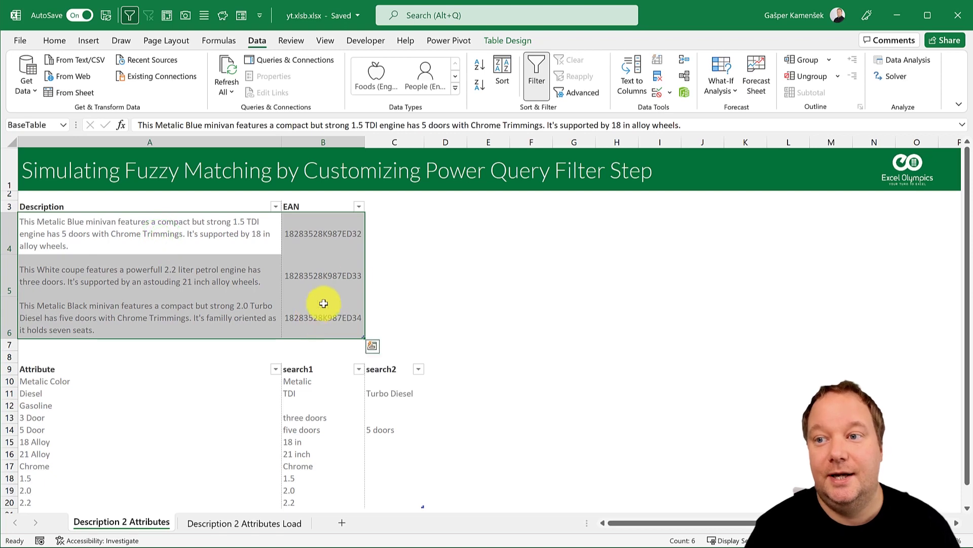
{"action": "left_click_drag", "start_coordinate": [60, 370], "coordinate": [396, 504]}
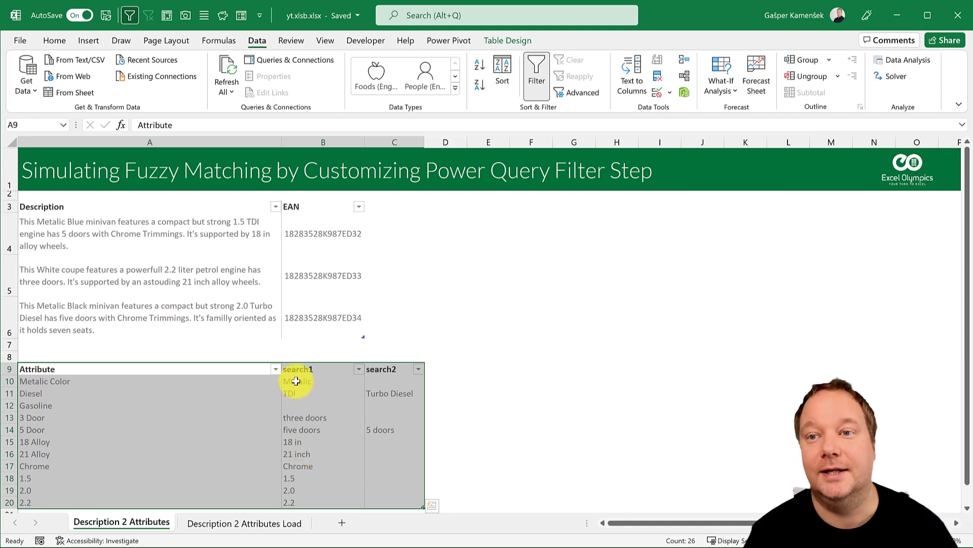
{"action": "left_click", "coordinate": [137, 235]}
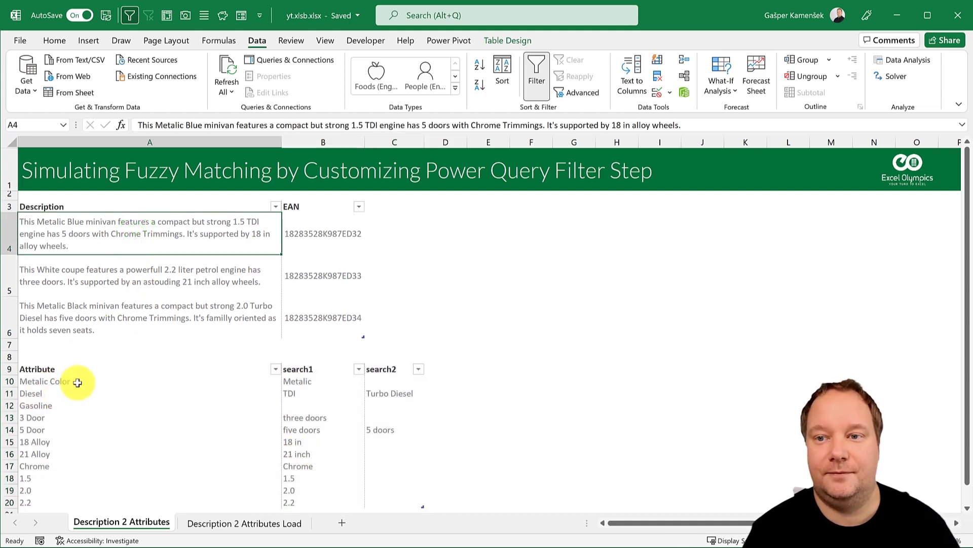
{"action": "left_click", "coordinate": [43, 394]}
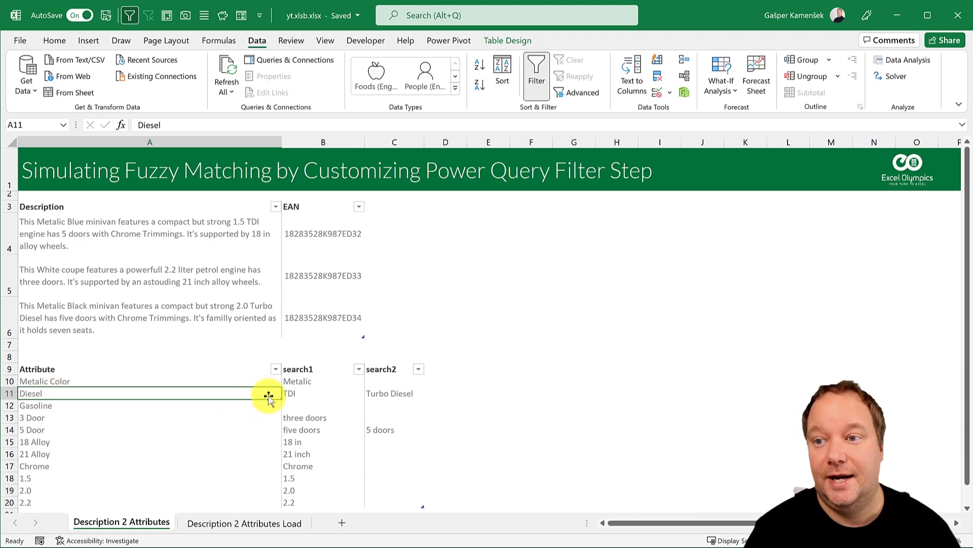
{"action": "left_click", "coordinate": [169, 237]}
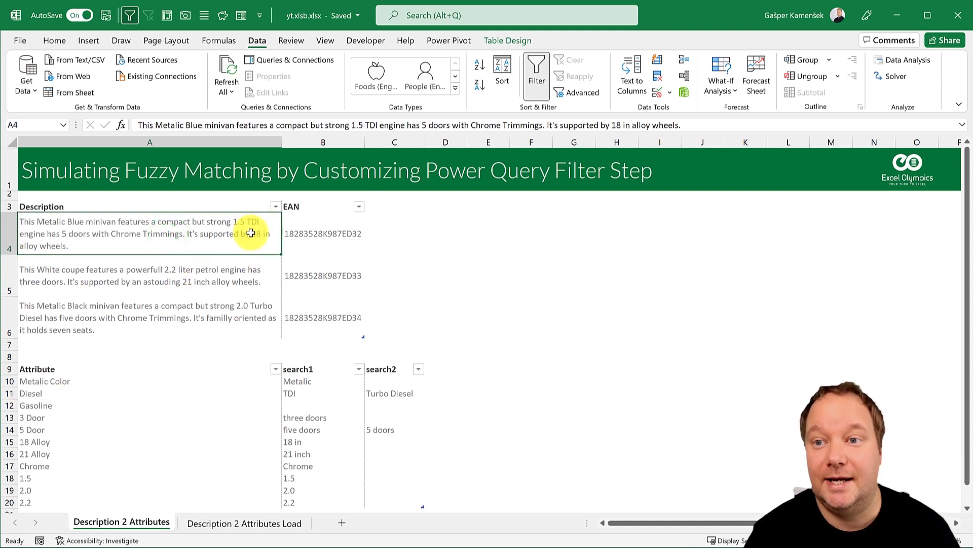
{"action": "left_click", "coordinate": [104, 316]}
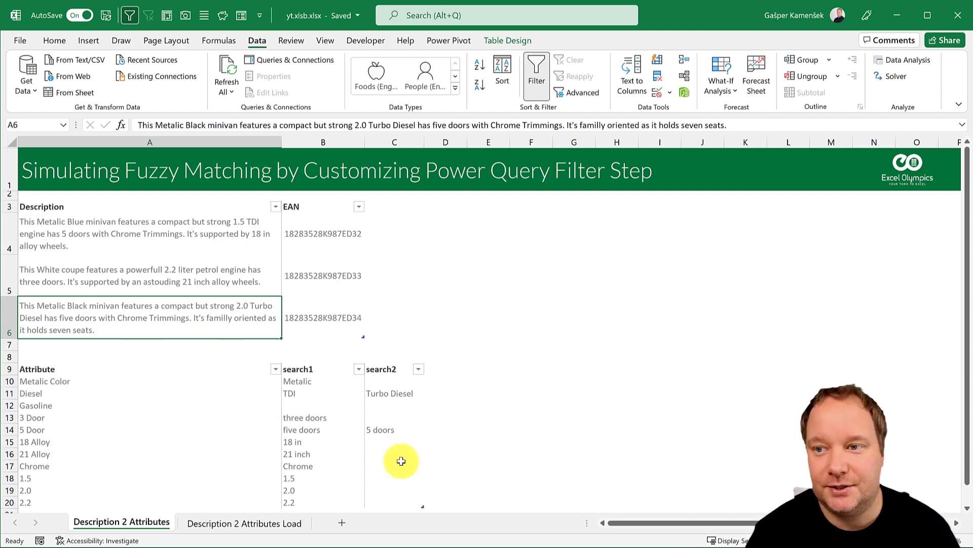
{"action": "left_click", "coordinate": [77, 393]}
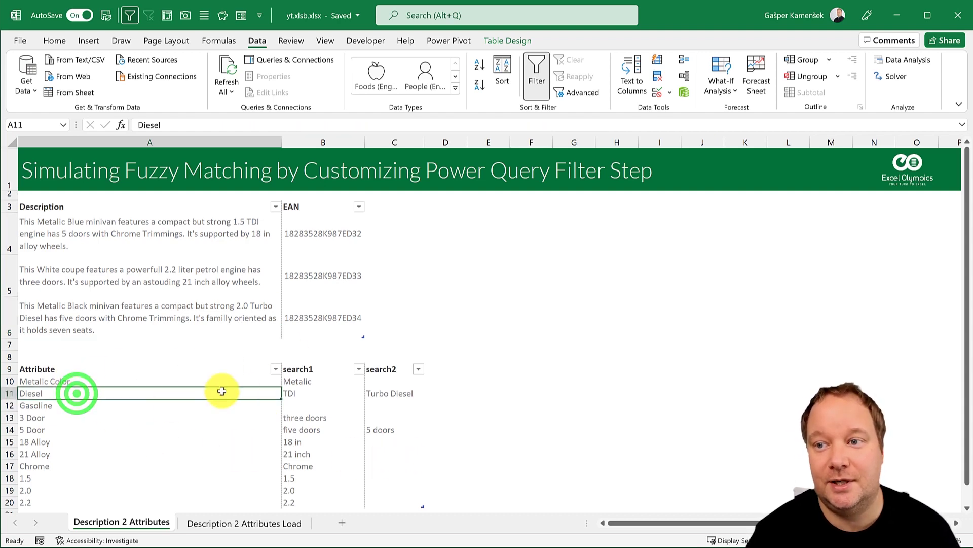
{"action": "left_click", "coordinate": [297, 392]}
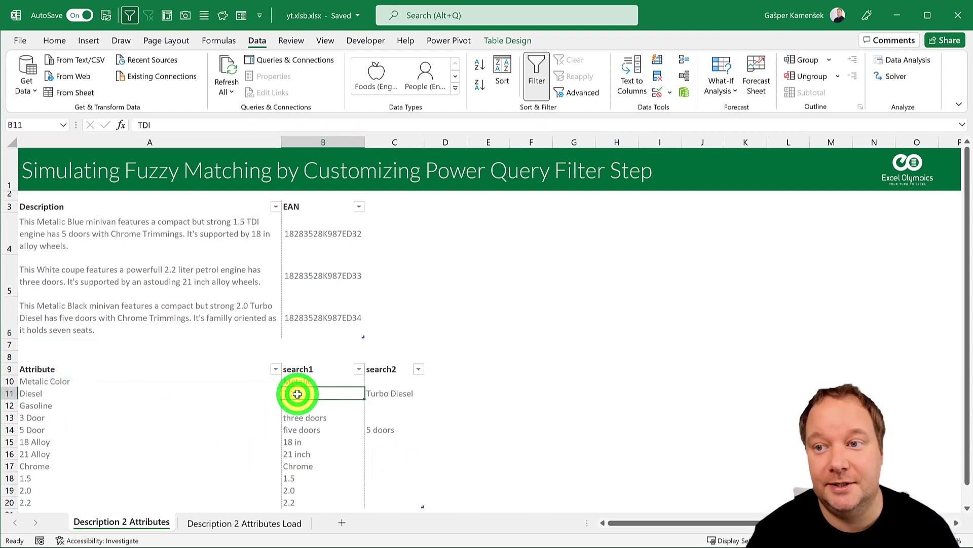
{"action": "left_click", "coordinate": [394, 394]}
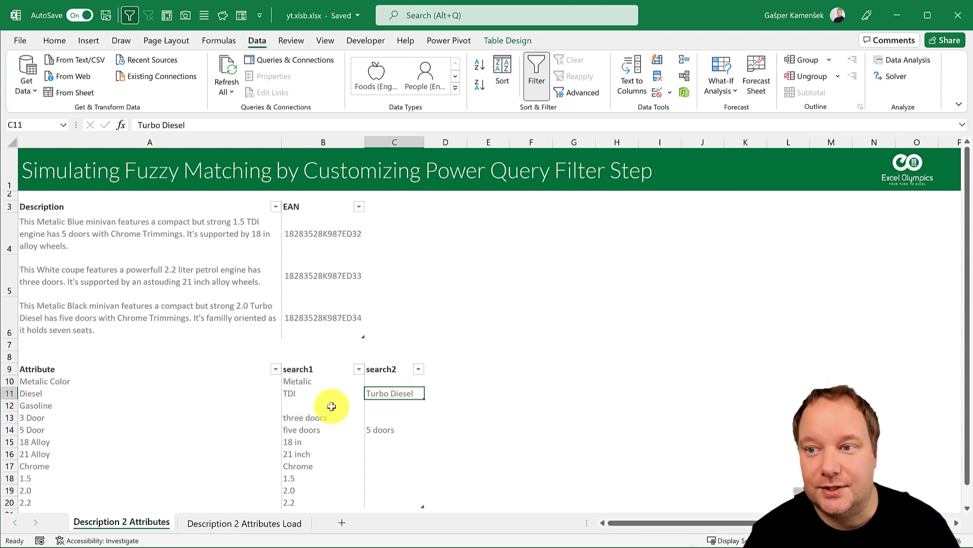
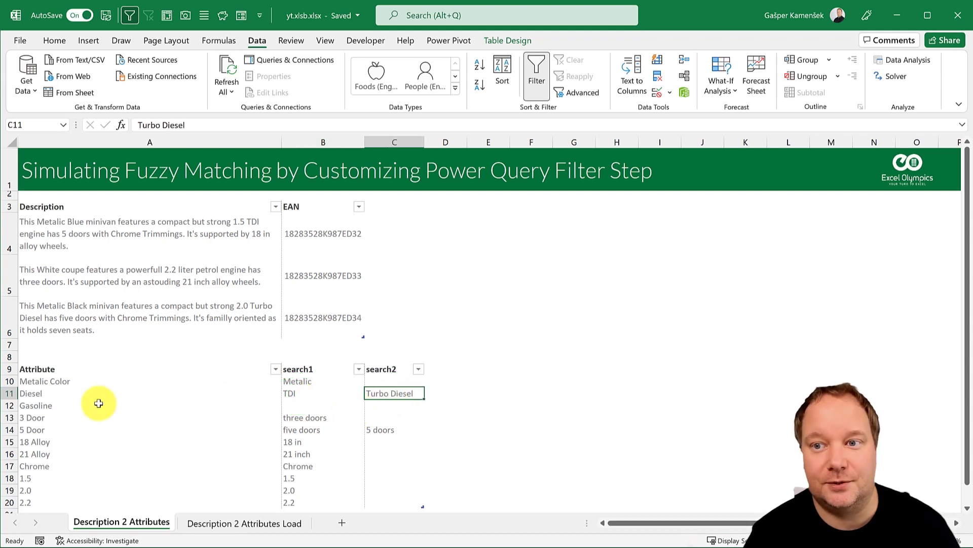
- Enter "petrol" as the search1 term for the Gasoline attribute
{"action": "left_click", "coordinate": [71, 405]}
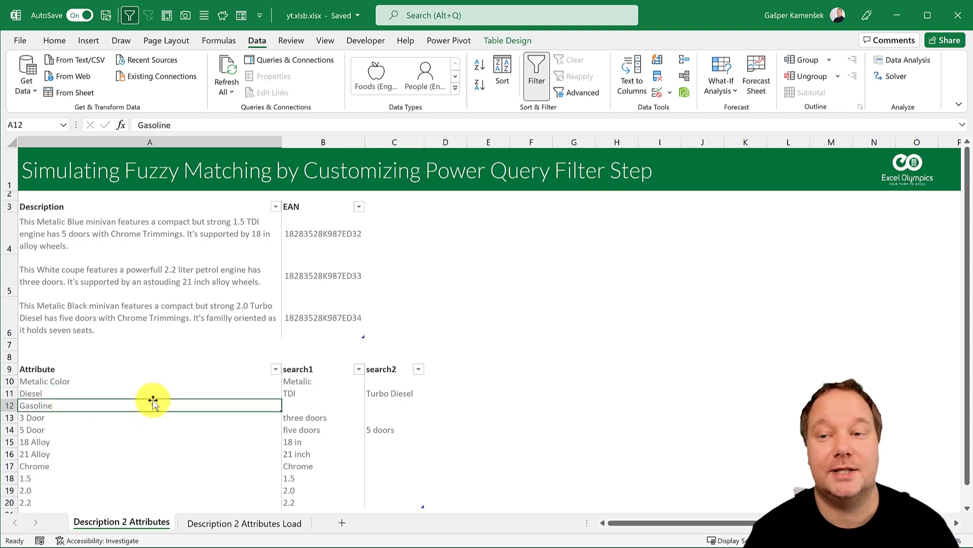
{"action": "left_click", "coordinate": [159, 275]}
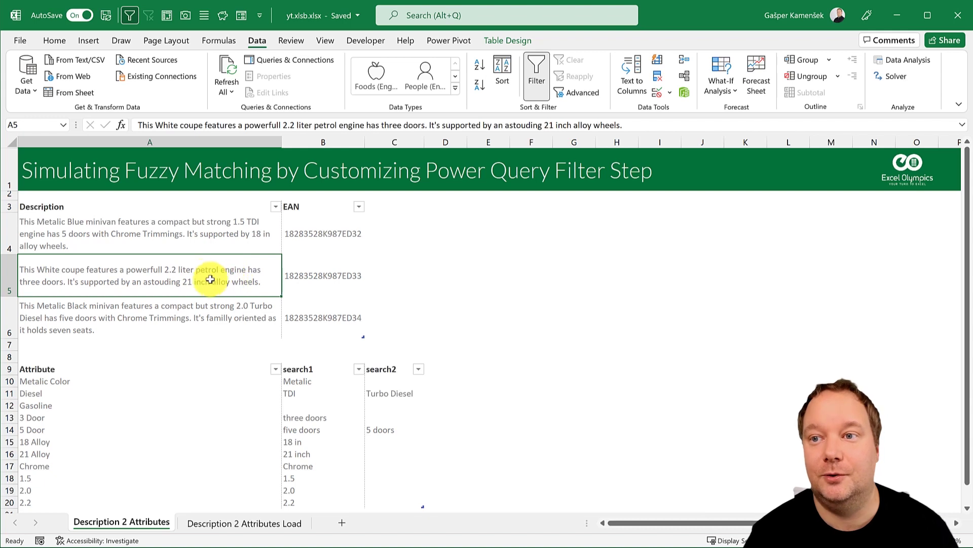
{"action": "left_click", "coordinate": [303, 407]}
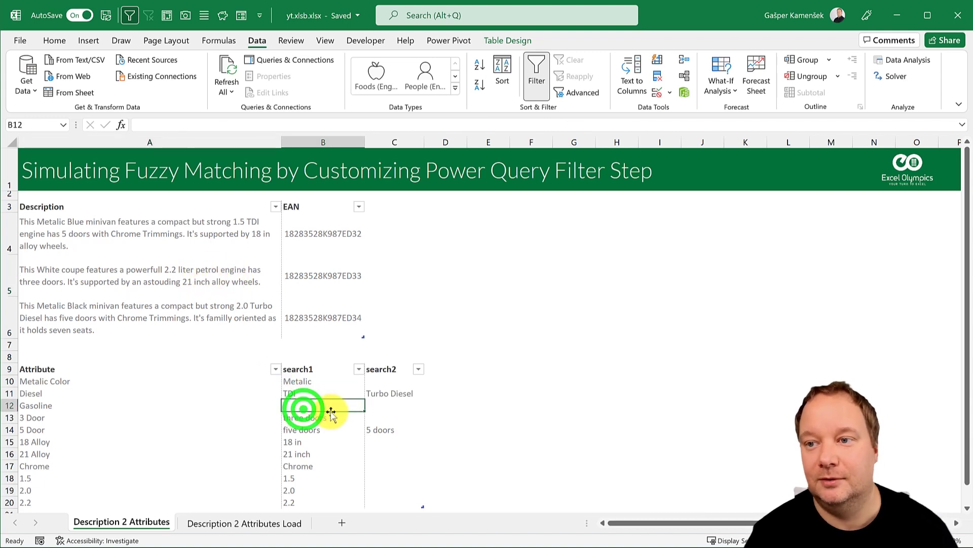
{"action": "type", "text": "petro"}
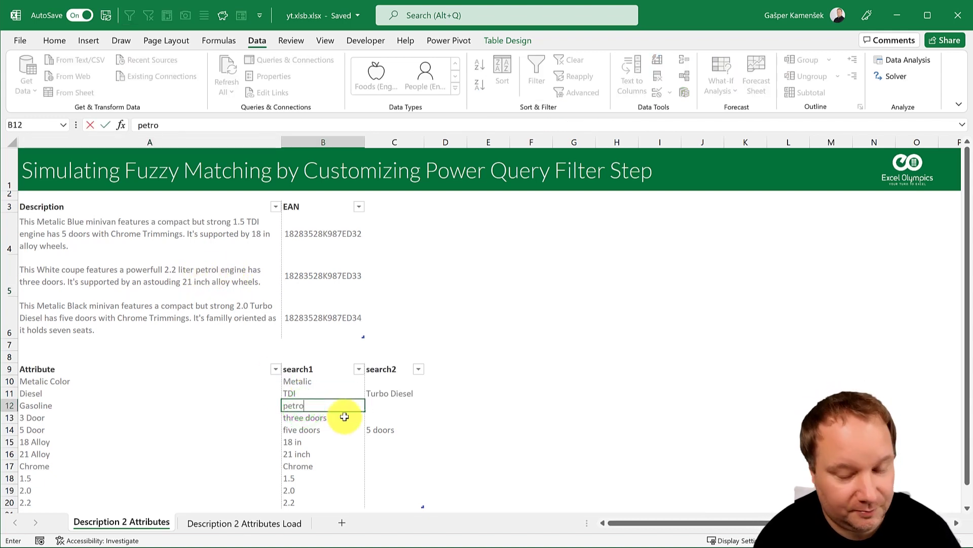
{"action": "type", "text": "l"}
{"action": "key", "text": "Return"}
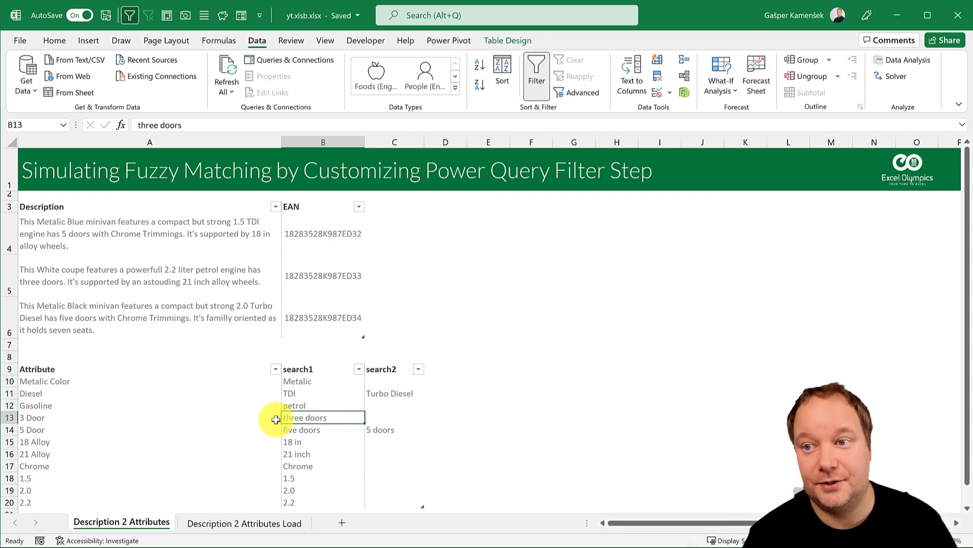
{"action": "left_click", "coordinate": [170, 395]}
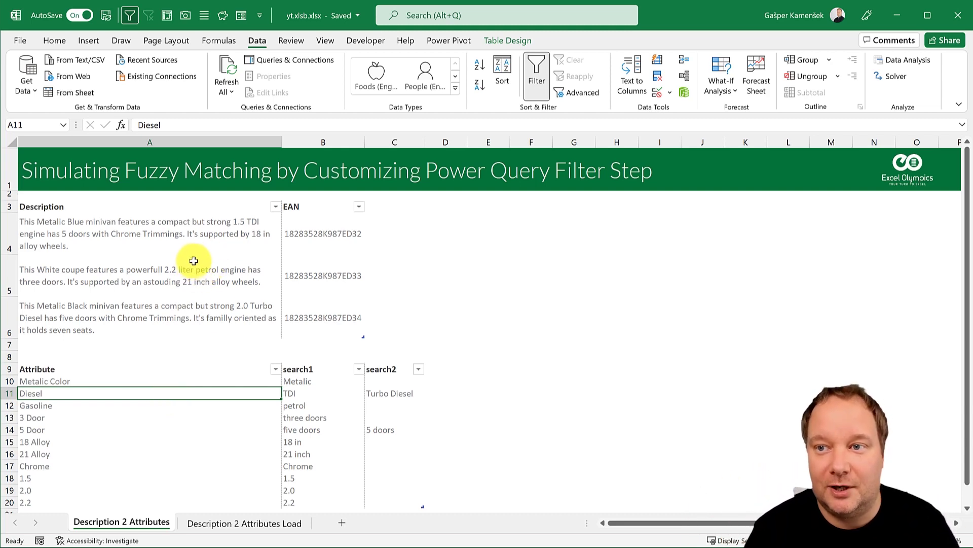
{"action": "left_click", "coordinate": [306, 404]}
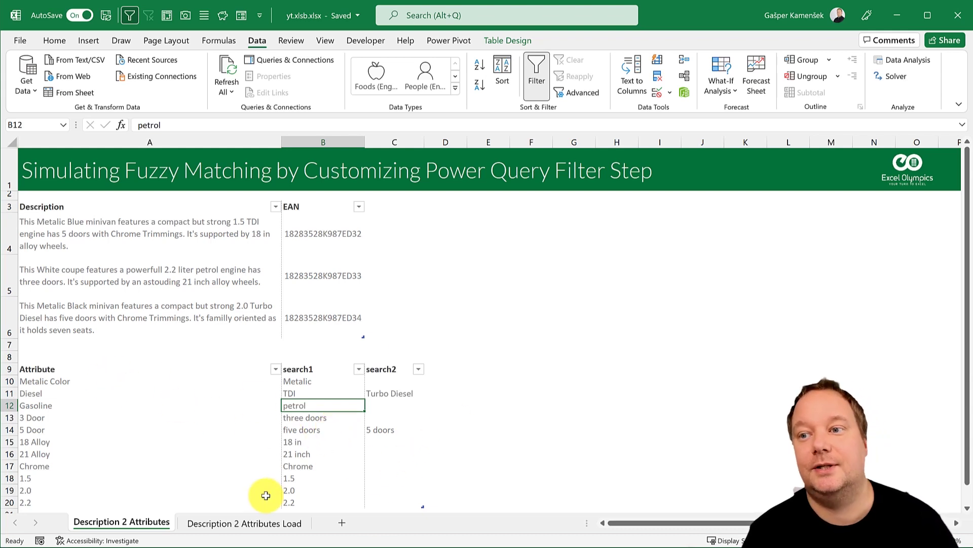
{"action": "left_click_drag", "start_coordinate": [172, 226], "coordinate": [170, 310]}
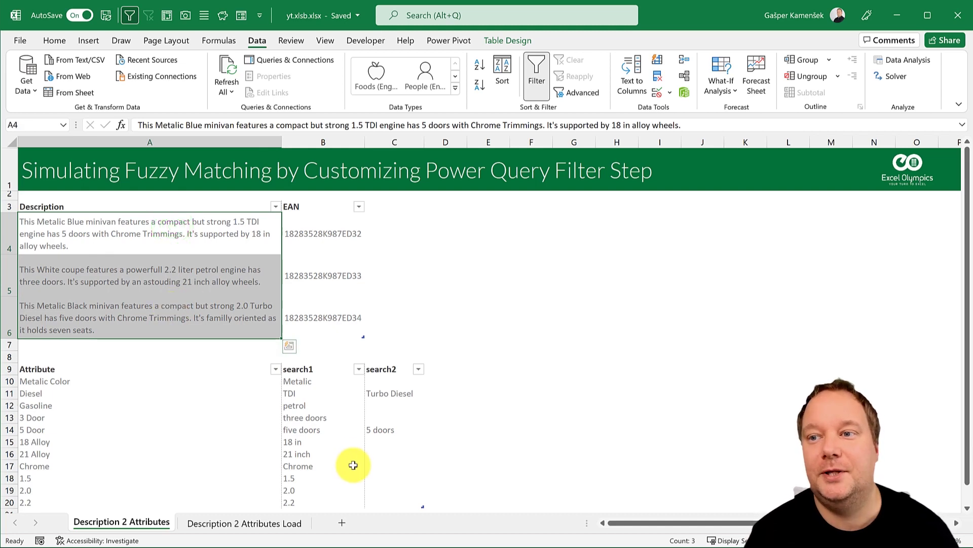
{"action": "left_click", "coordinate": [114, 243]}
{"action": "left_click", "coordinate": [80, 383]}
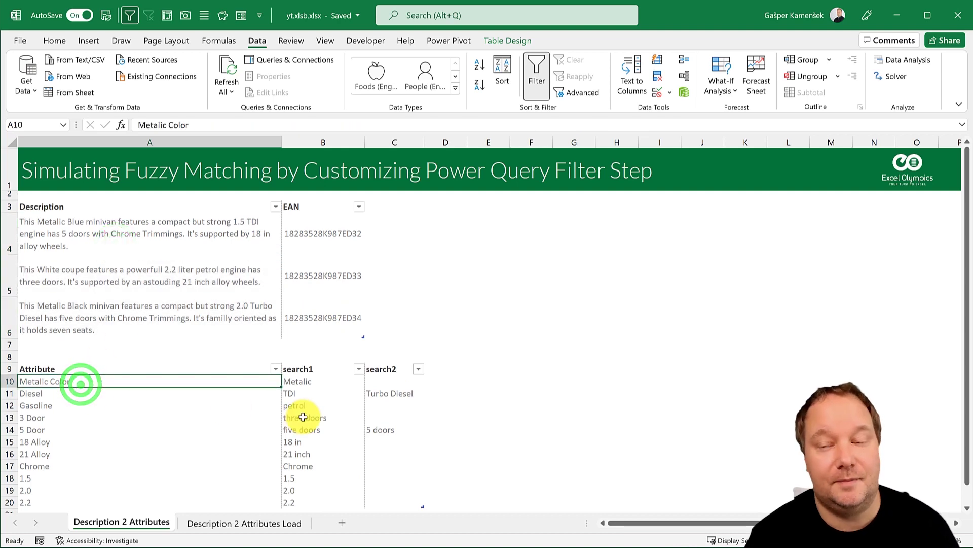
- Bring the table of descriptions and EANs into Power Query and load it as a connection only
{"action": "left_click", "coordinate": [128, 230]}
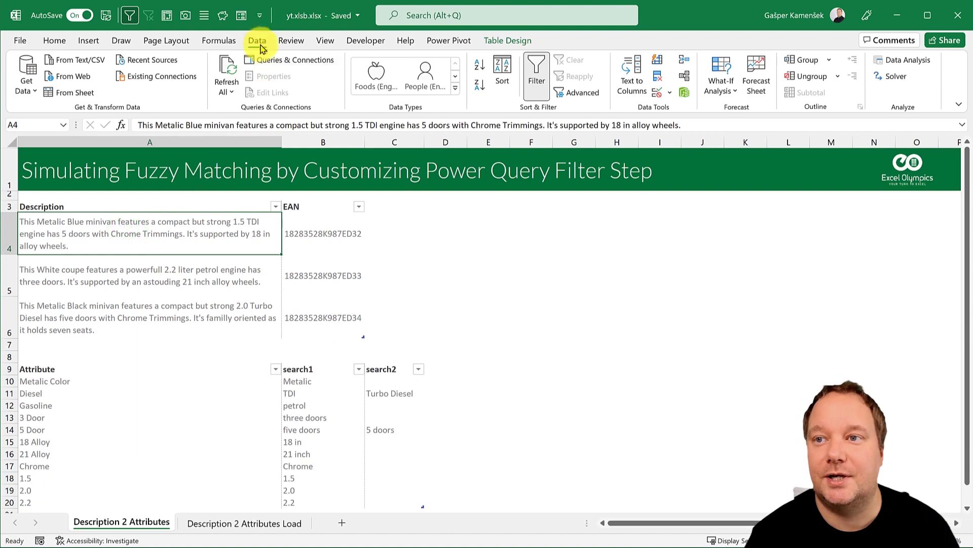
{"action": "left_click", "coordinate": [68, 94]}
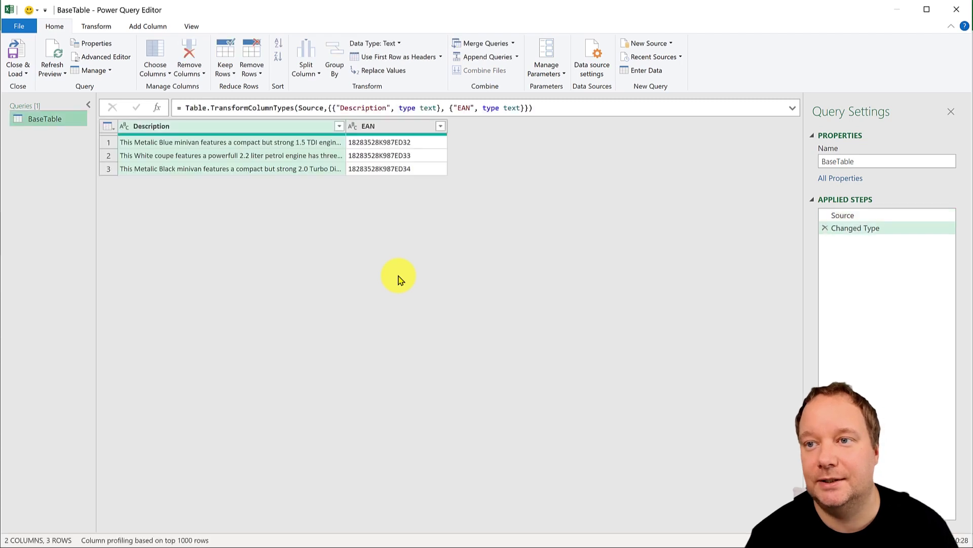
{"action": "left_click", "coordinate": [17, 68]}
{"action": "left_click", "coordinate": [36, 100]}
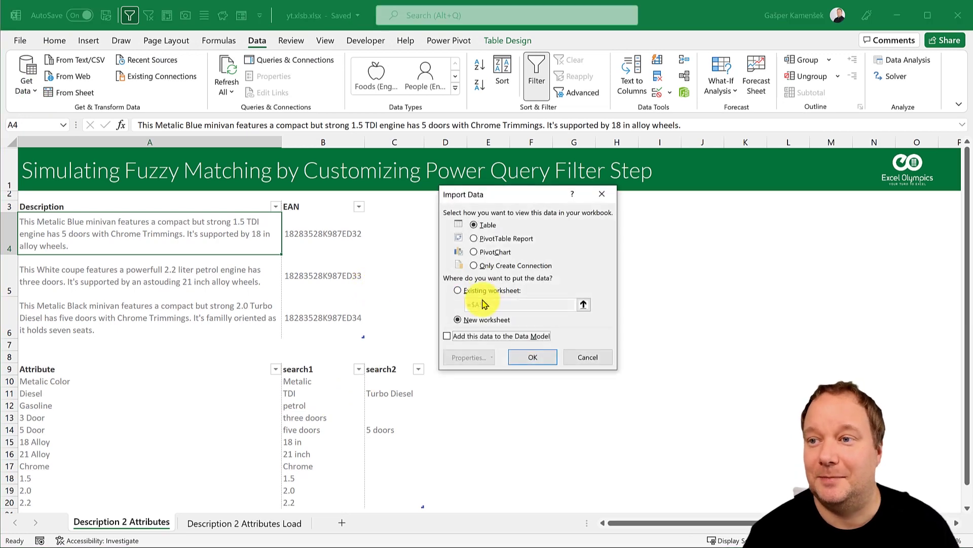
{"action": "left_click", "coordinate": [489, 265]}
{"action": "left_click", "coordinate": [530, 357]}
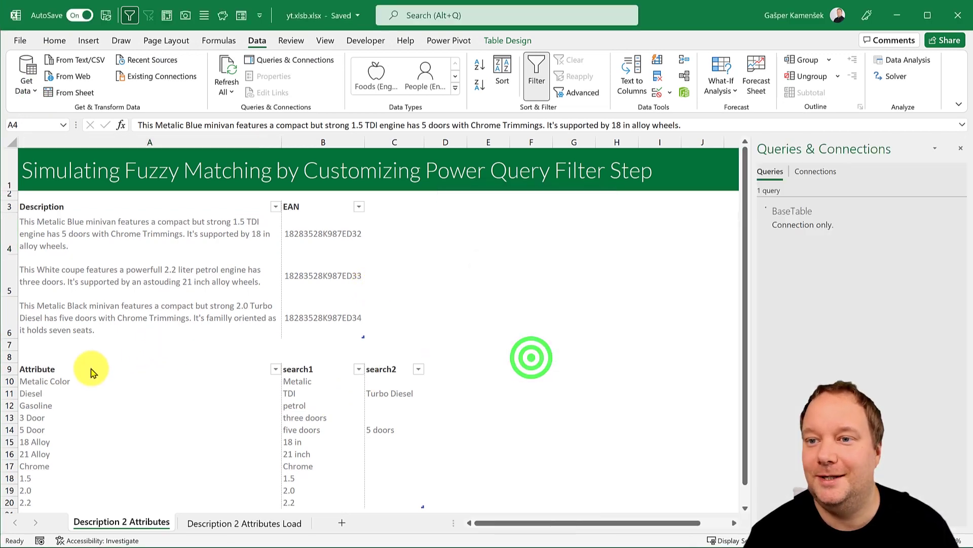
- Bring the table of attributes and search terms into the Power Query Editor
{"action": "left_click", "coordinate": [60, 387]}
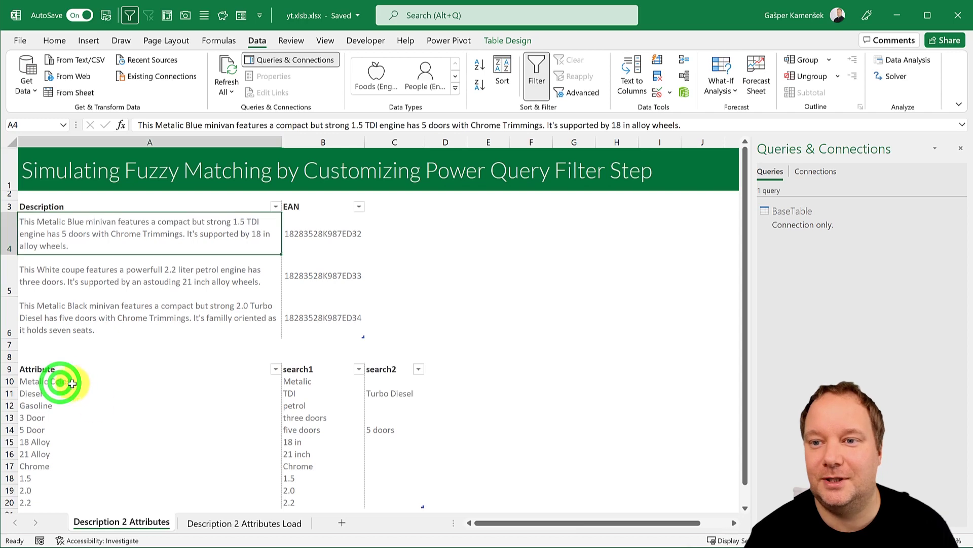
{"action": "left_click", "coordinate": [76, 94]}
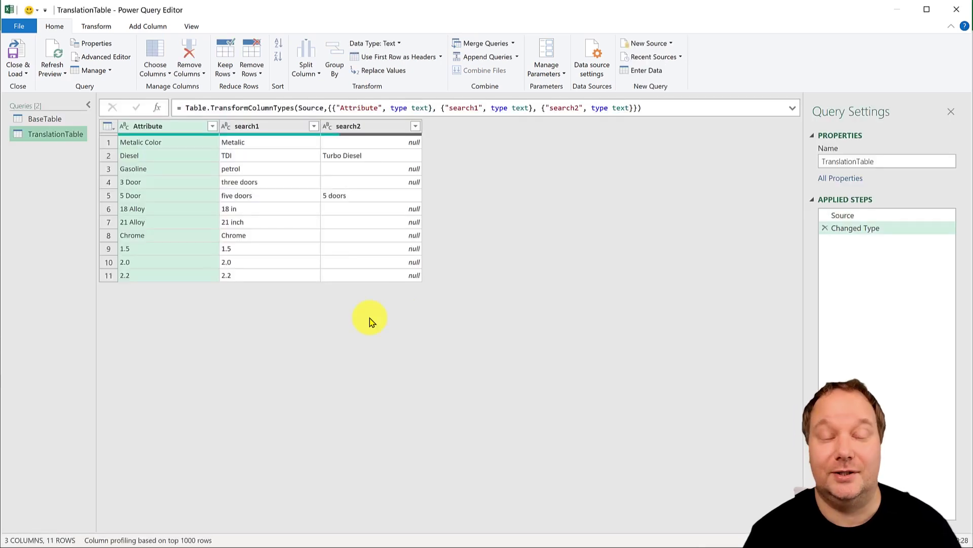
- Duplicate the BaseTable query, remove its type change, reduce its source to Excel.CurrentWorkbook() and drill into the TranslationTable content
{"action": "left_click", "coordinate": [51, 118]}
{"action": "right_click", "coordinate": [51, 119]}
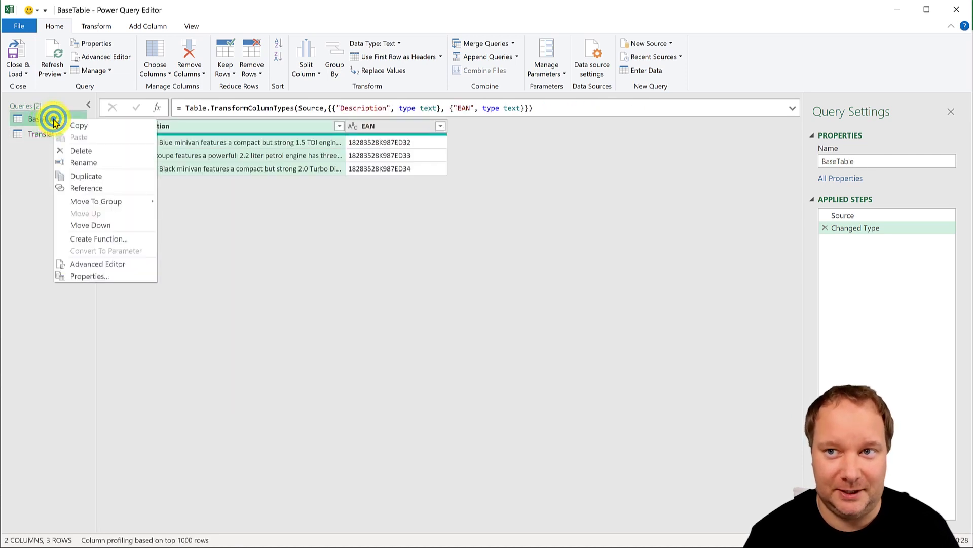
{"action": "left_click", "coordinate": [91, 172]}
{"action": "left_click", "coordinate": [825, 228]}
{"action": "left_click_drag", "start_coordinate": [436, 107], "coordinate": [285, 109]}
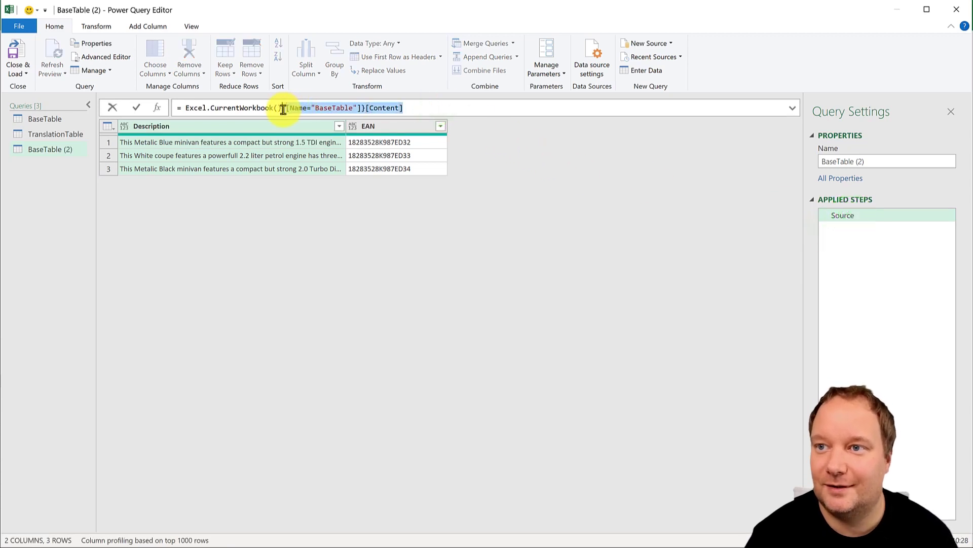
{"action": "key", "text": "Delete"}
{"action": "key", "text": "Return"}
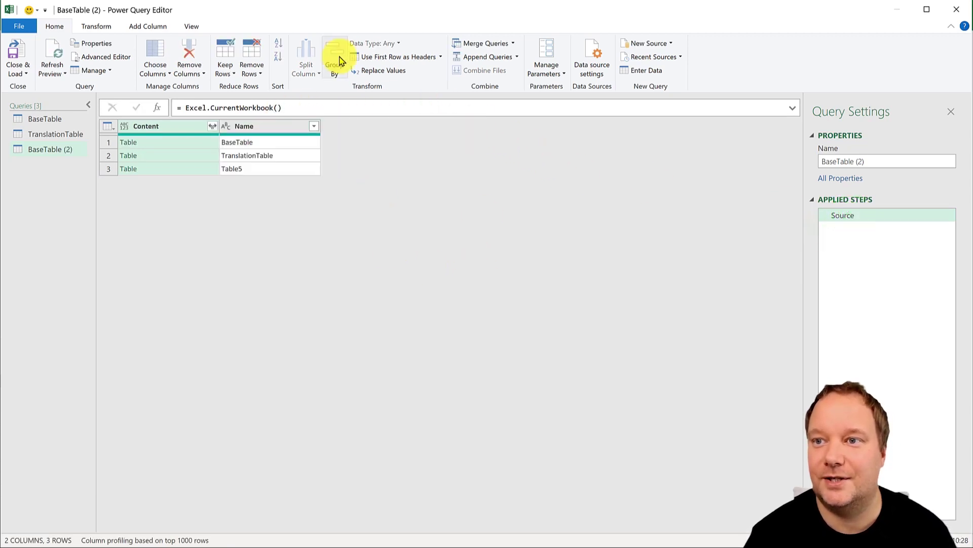
{"action": "left_click", "coordinate": [131, 158]}
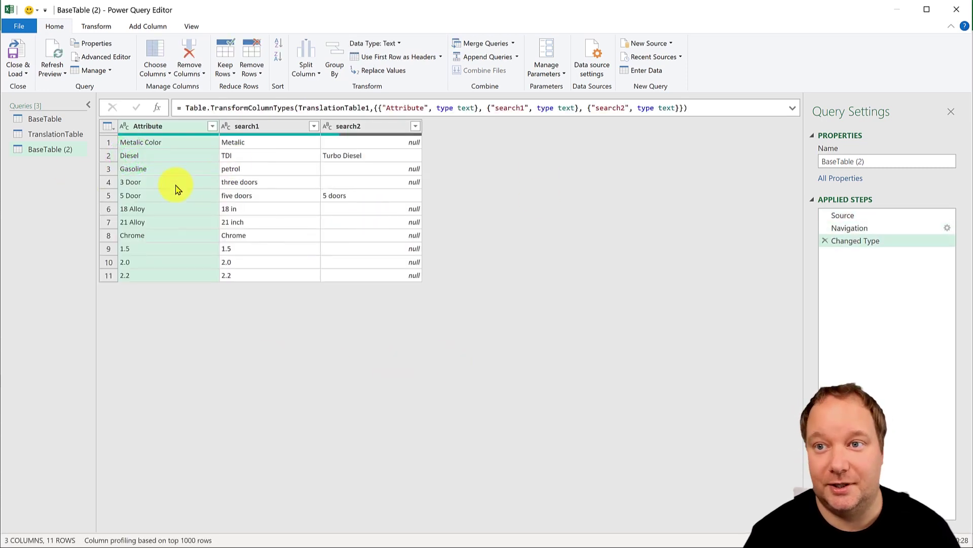
- Delete the duplicated query BaseTable (2)
{"action": "right_click", "coordinate": [60, 151]}
{"action": "left_click", "coordinate": [85, 181]}
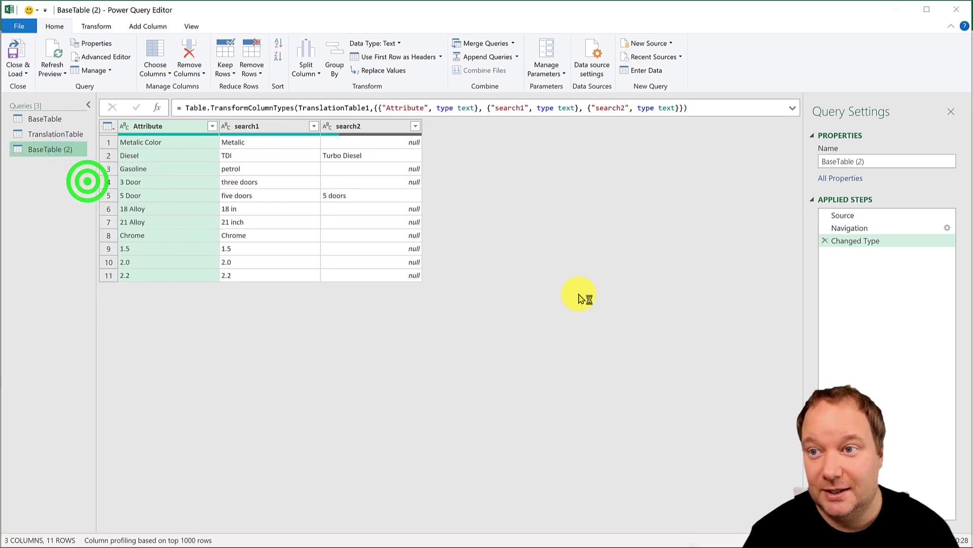
{"action": "left_click", "coordinate": [594, 358]}
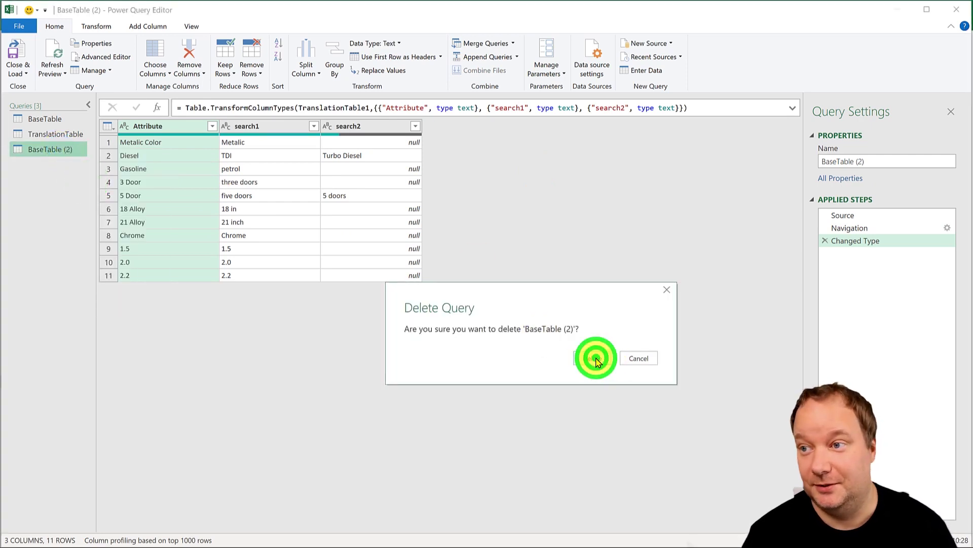
- Unpivot all columns other than Attribute in the TranslationTable query
{"action": "left_click", "coordinate": [57, 122]}
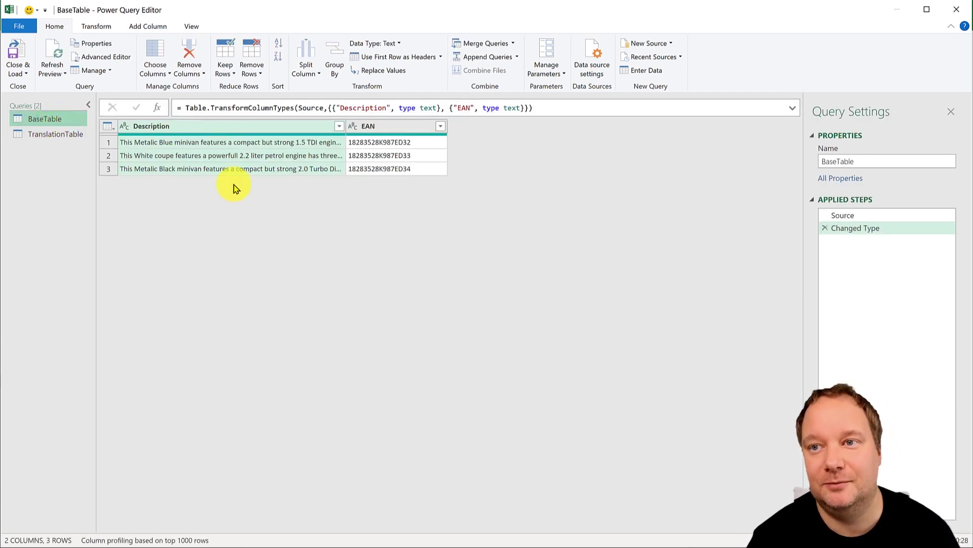
{"action": "left_click", "coordinate": [53, 134], "text": "ctrl"}
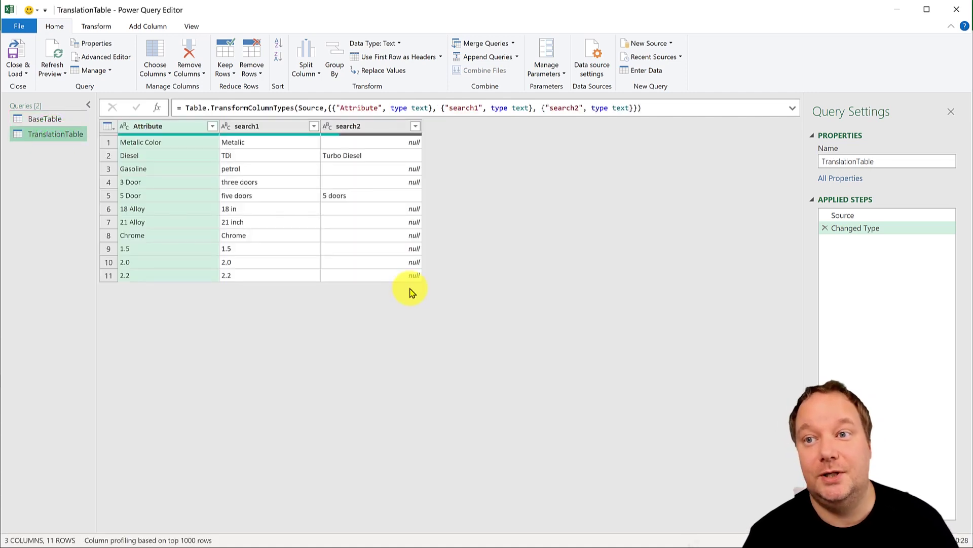
{"action": "left_click", "coordinate": [166, 126]}
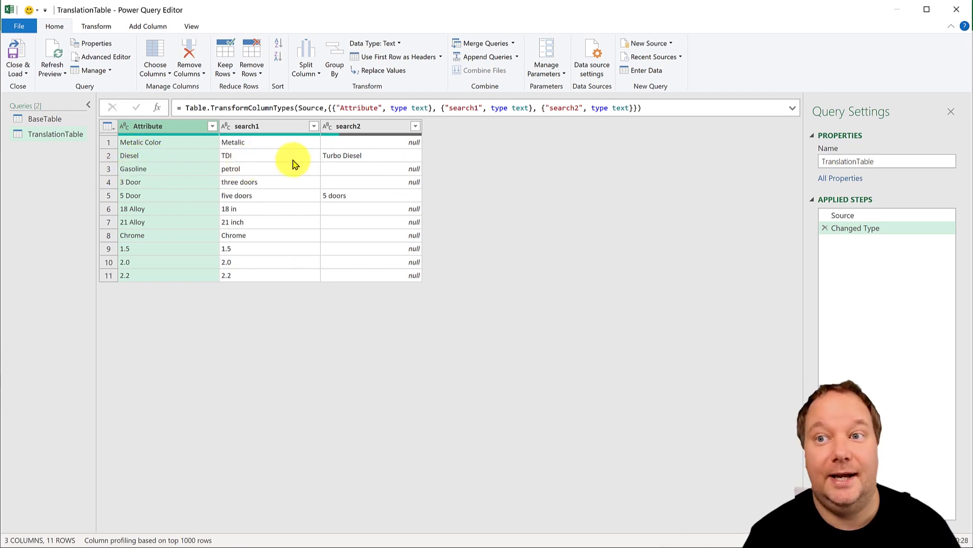
{"action": "left_click", "coordinate": [173, 127]}
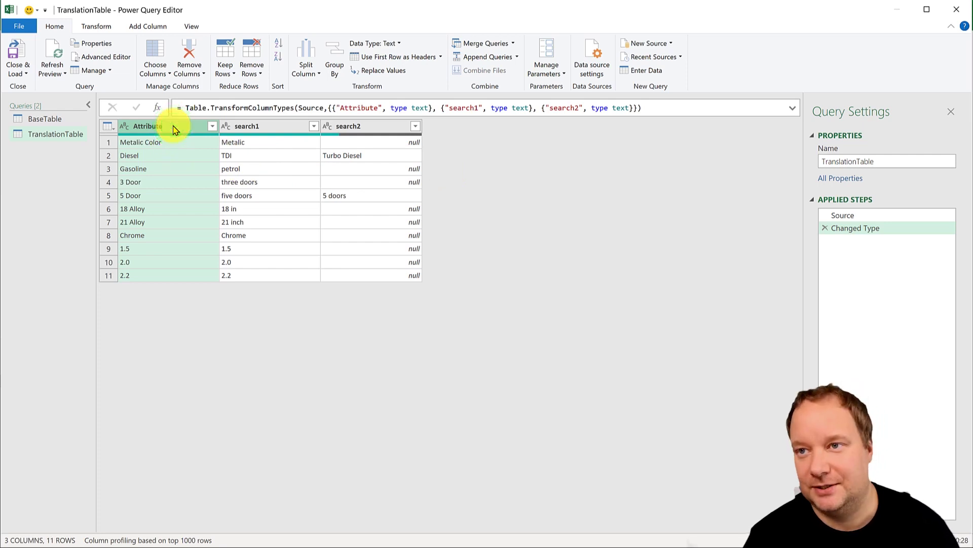
{"action": "right_click", "coordinate": [176, 128]}
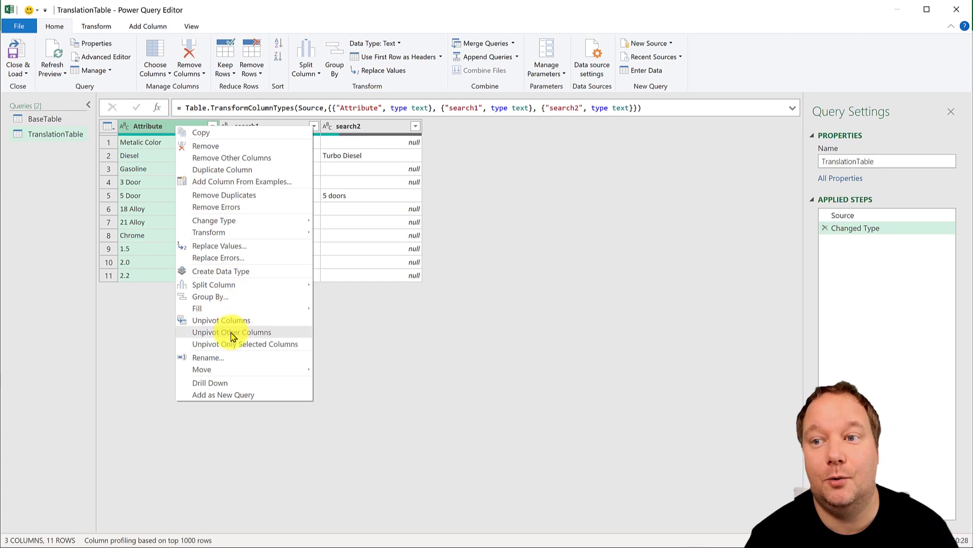
{"action": "left_click", "coordinate": [231, 333]}
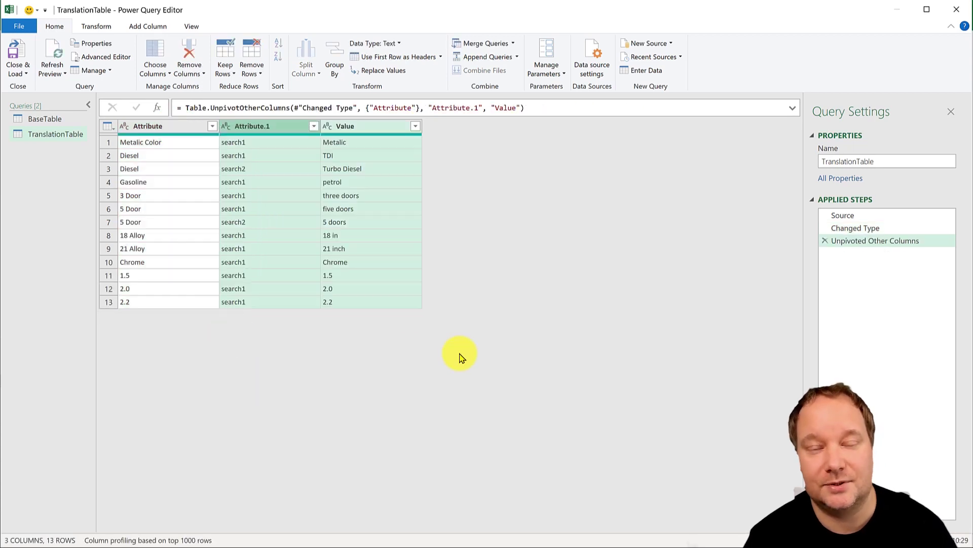
- Remove the Attribute.1 column from the unpivoted table
{"action": "left_click", "coordinate": [260, 125]}
{"action": "right_click", "coordinate": [260, 126]}
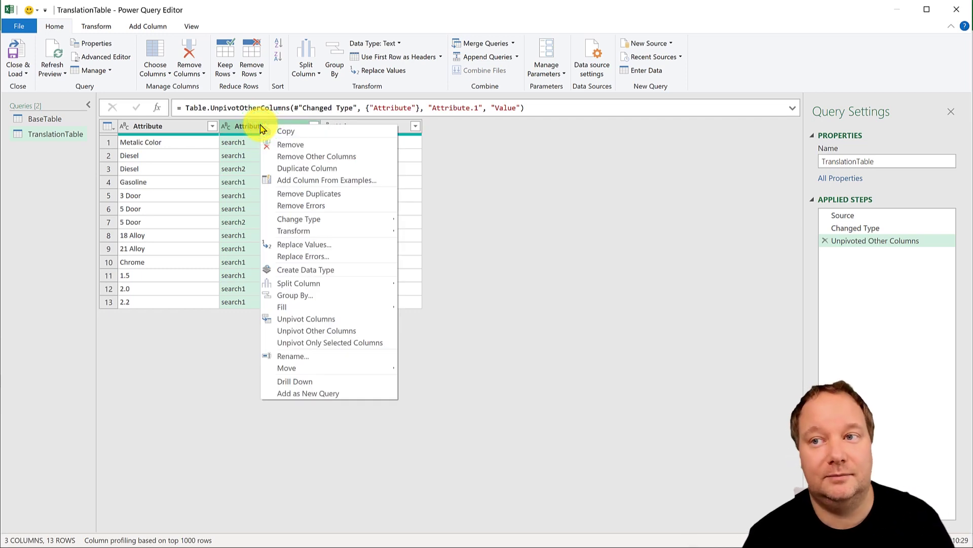
{"action": "left_click", "coordinate": [285, 144]}
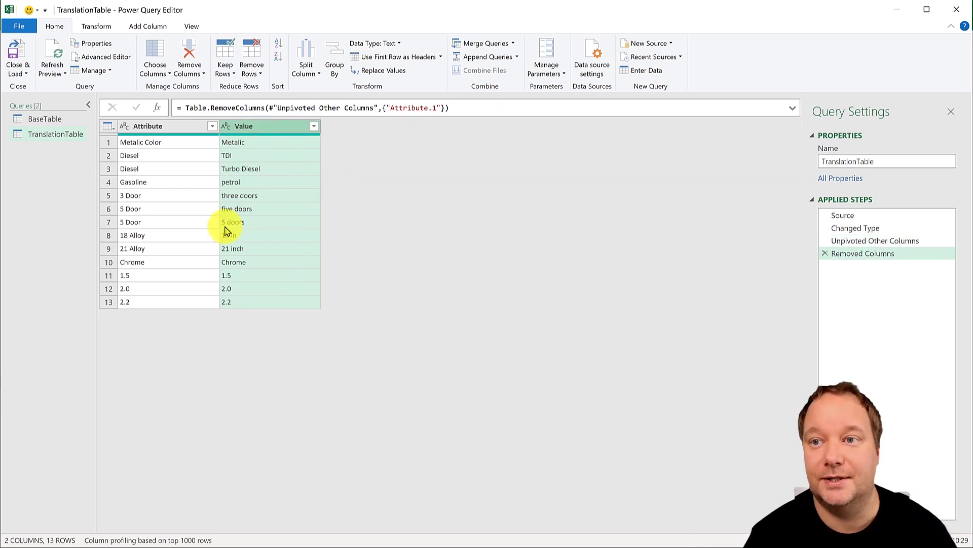
- Rename the Removed Columns step of the TranslationTable query as Specs
{"action": "left_click", "coordinate": [155, 131]}
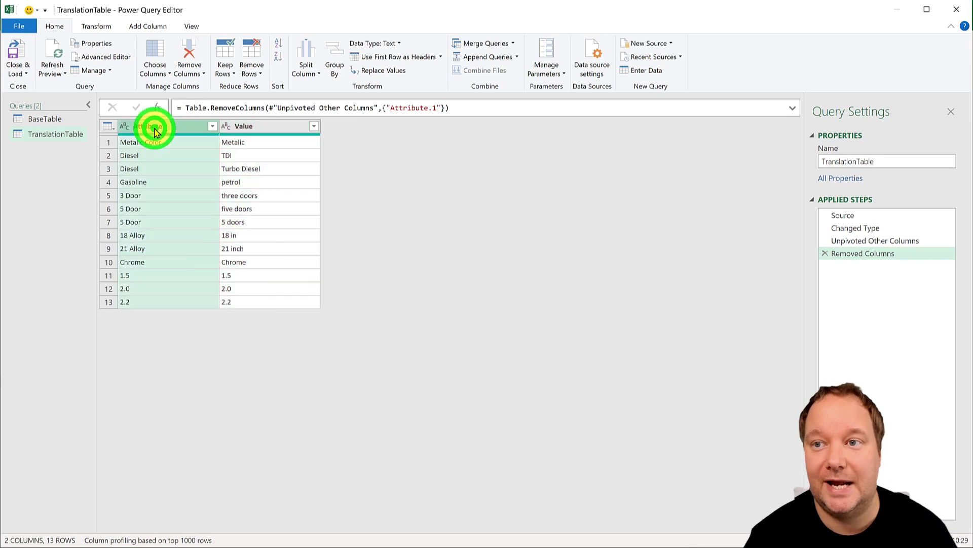
{"action": "left_click", "coordinate": [259, 130]}
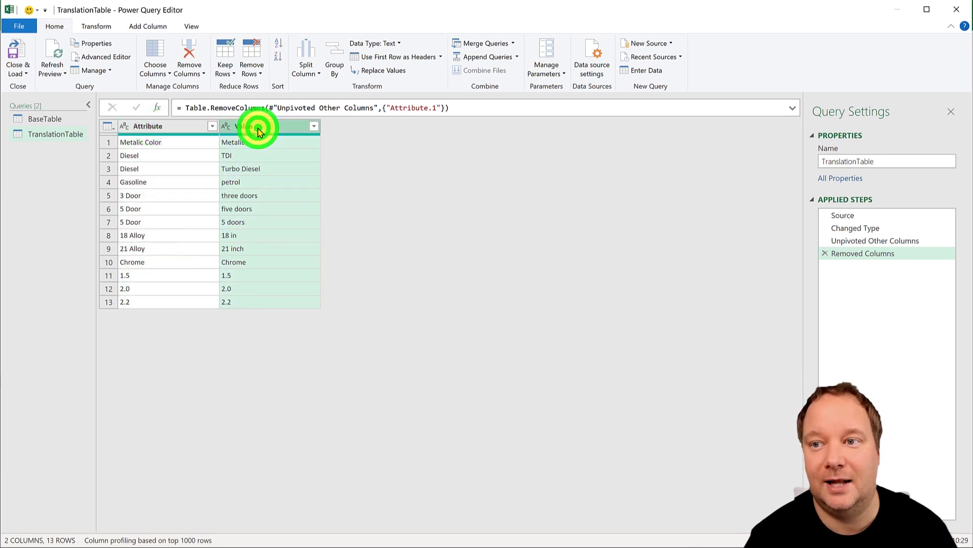
{"action": "left_click", "coordinate": [178, 126]}
{"action": "left_click", "coordinate": [252, 128], "text": "ctrl"}
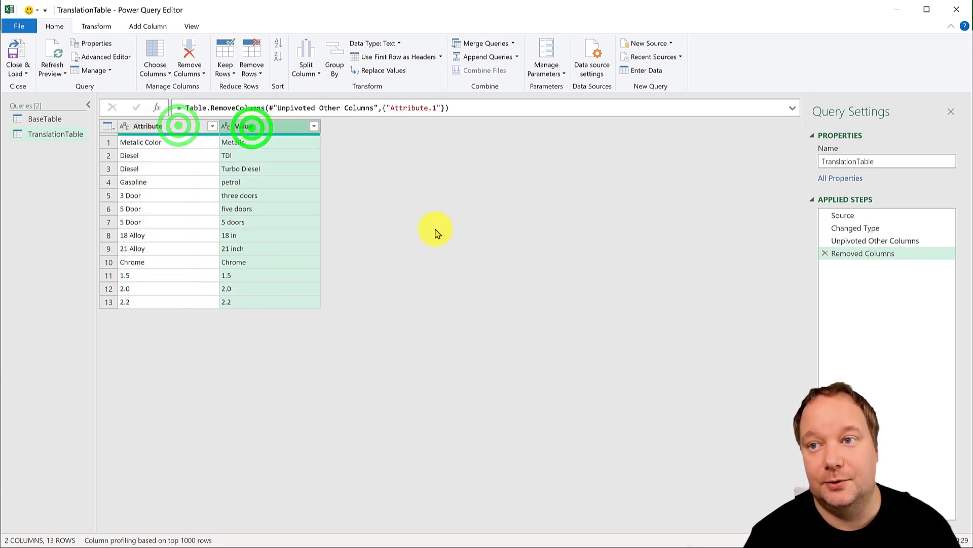
{"action": "left_click", "coordinate": [878, 254]}
{"action": "right_click", "coordinate": [878, 255]}
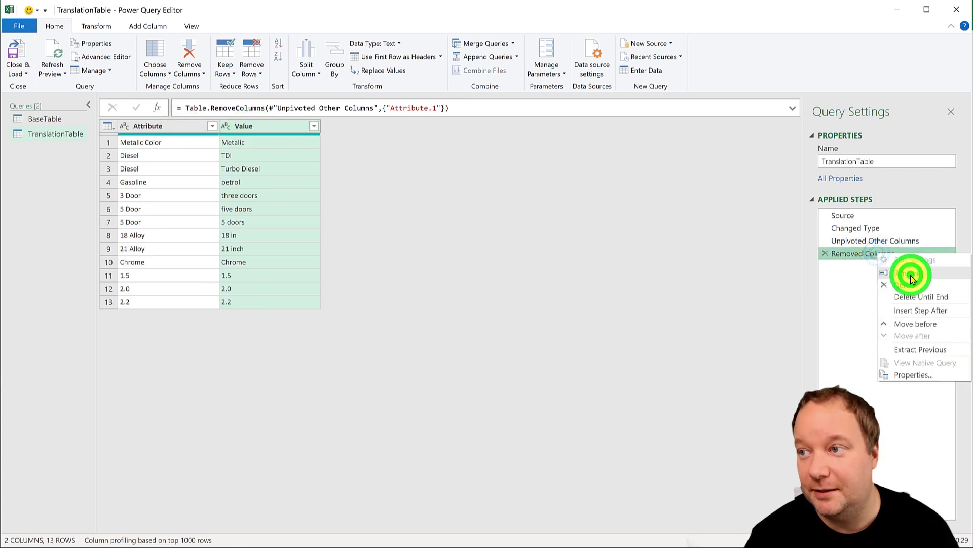
{"action": "left_click", "coordinate": [909, 275]}
{"action": "type", "text": "Spec"}
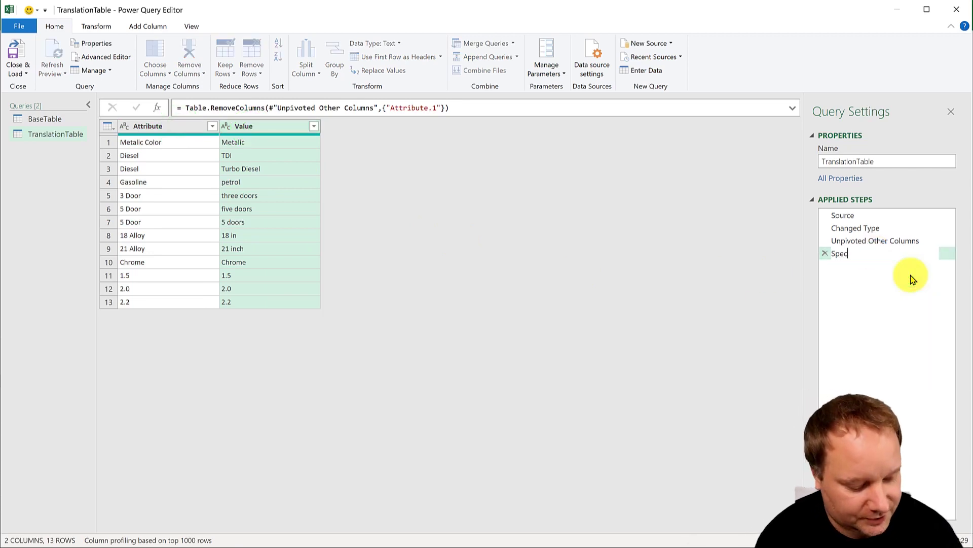
{"action": "type", "text": "s"}
{"action": "key", "text": "Return"}
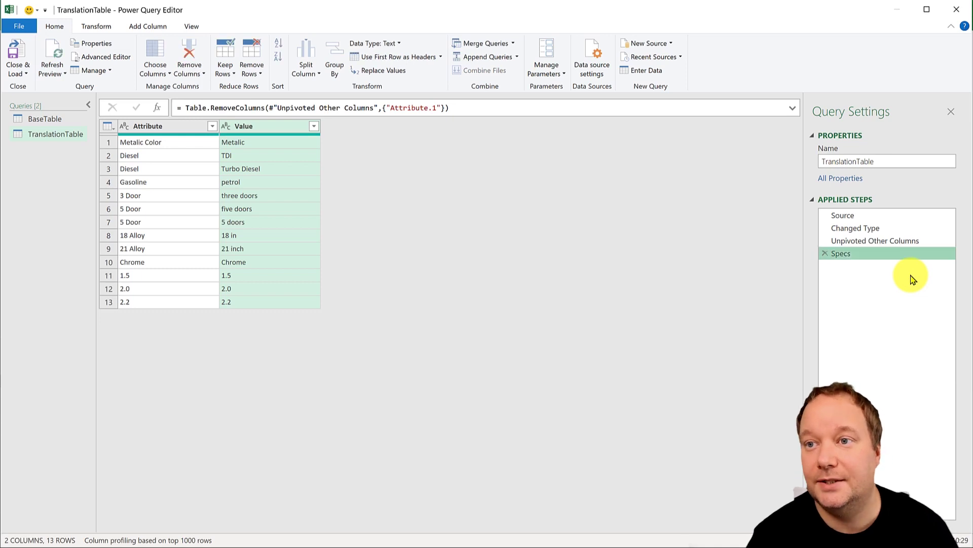
- Add a custom step with the formula = Table.AddColumn(BaseTable, "Custom", each Table.SelectRows(Specs, (sp)=> Text.Contains([Description], sp[Value])))
{"action": "left_click", "coordinate": [162, 128]}
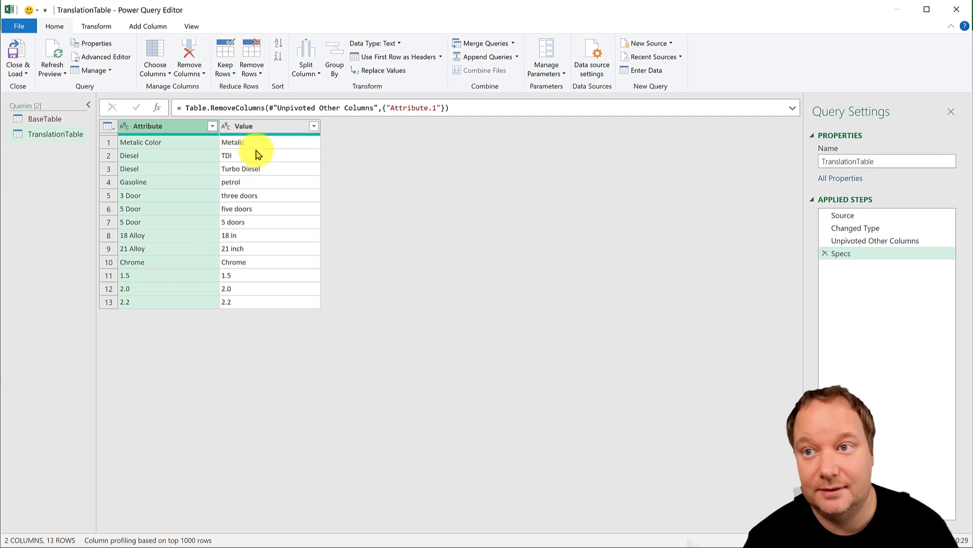
{"action": "left_click", "coordinate": [158, 109]}
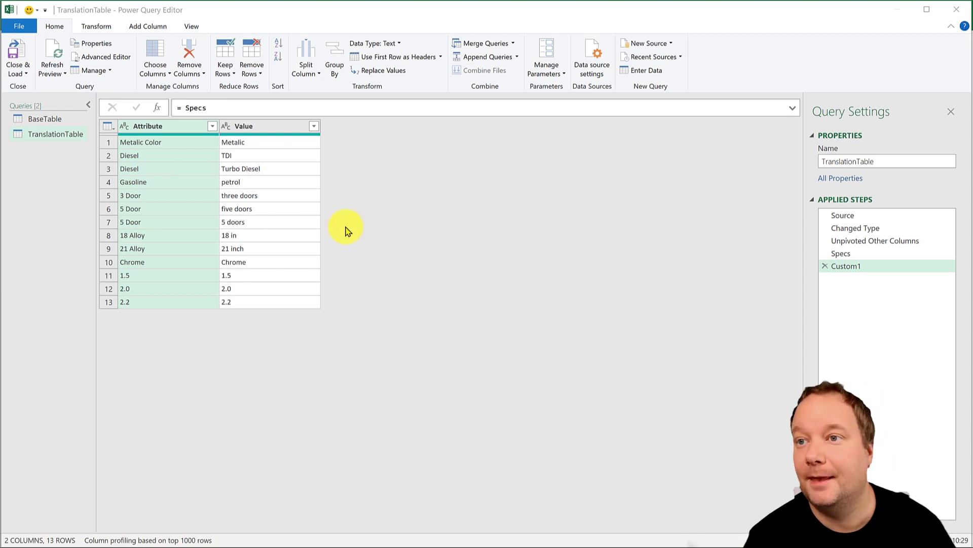
{"action": "double_click", "coordinate": [223, 107]}
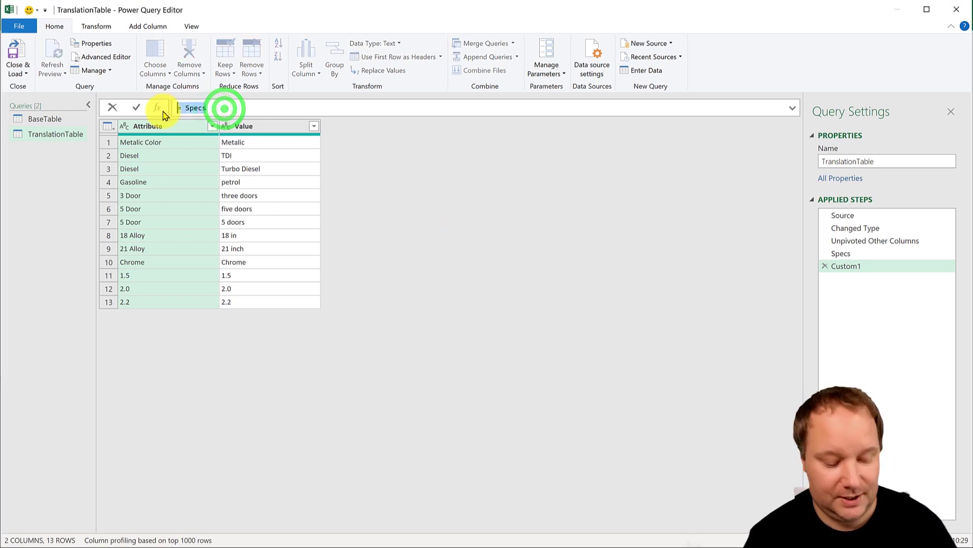
{"action": "type", "text": "Table.AddColumn(BaseTable, \"Custom\", each Table.SelectRows(Specs, (sp)=> Text.Contains([Description], sp[Value])))"}
{"action": "left_click", "coordinate": [181, 107]}
{"action": "key", "text": "BackSpace"}
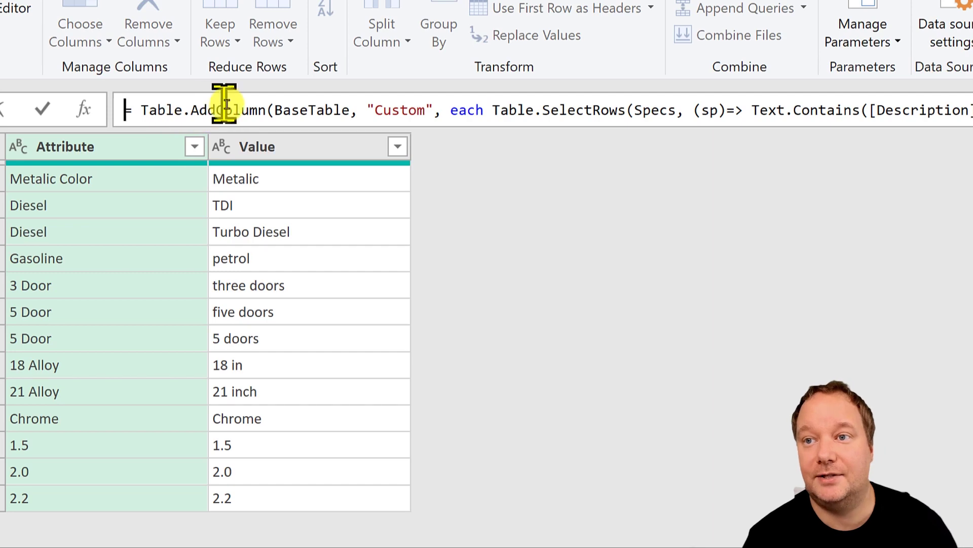
{"action": "mouse_move", "coordinate": [235, 110]}
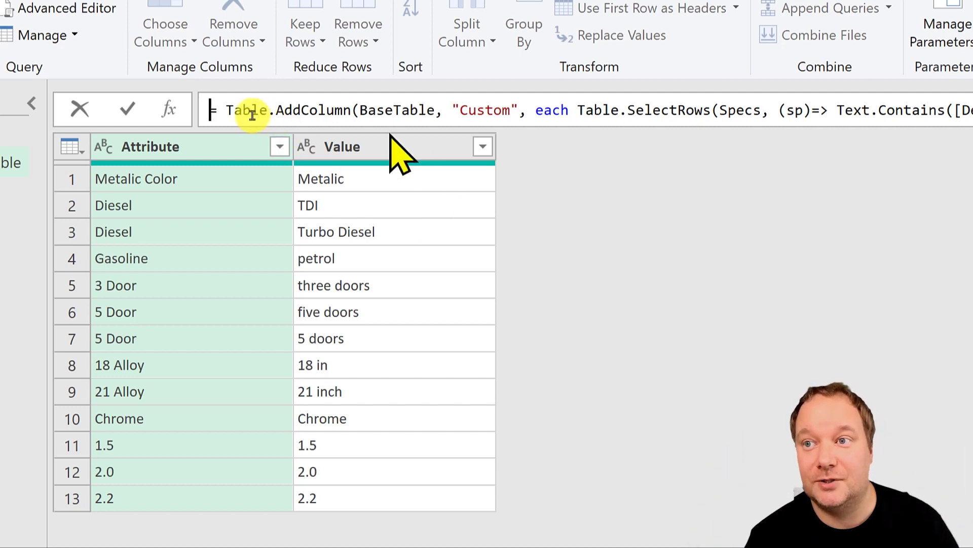
{"action": "mouse_move", "coordinate": [248, 110]}
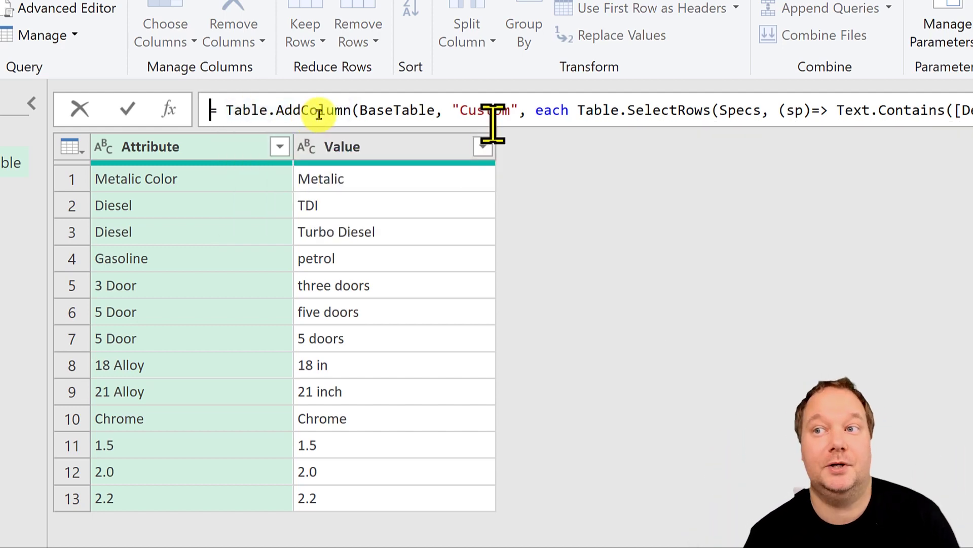
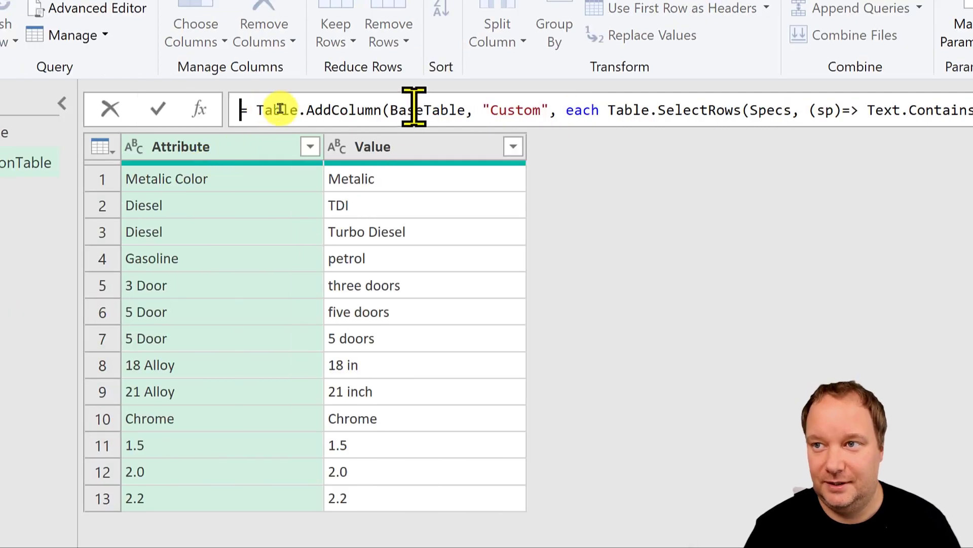
{"action": "mouse_move", "coordinate": [448, 110]}
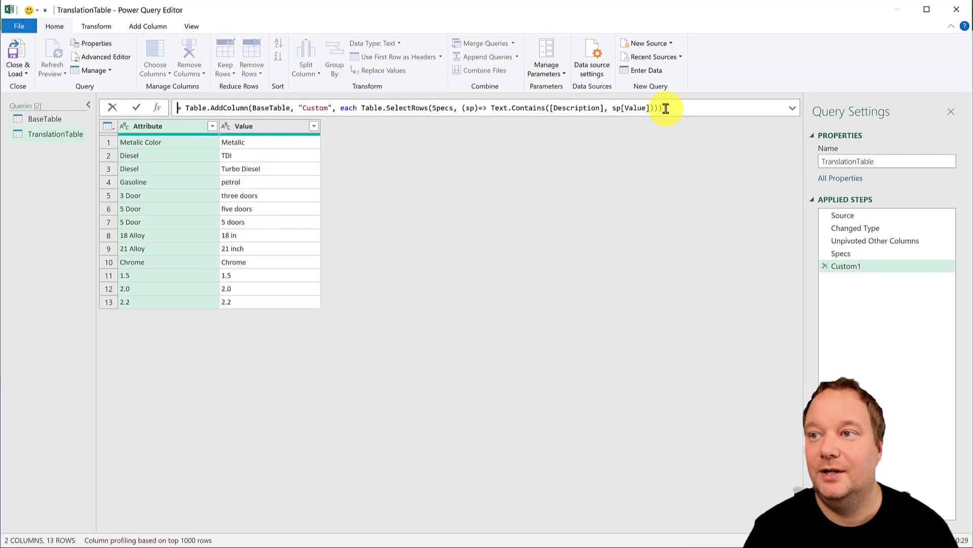
{"action": "left_click", "coordinate": [663, 108]}
{"action": "key", "text": "Return"}
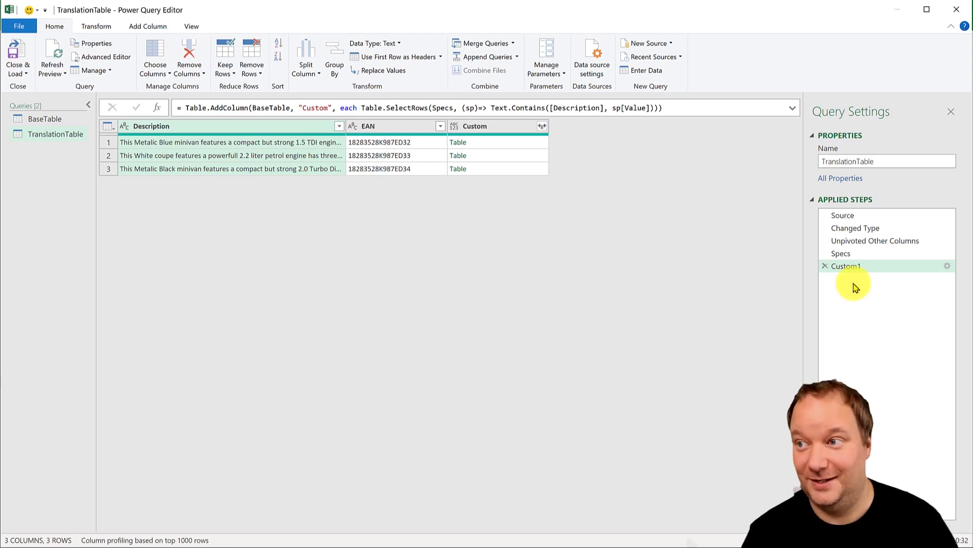
- Compare the Specs step and the BaseTable query with the output of the custom step in TranslationTable
{"action": "left_click", "coordinate": [857, 256]}
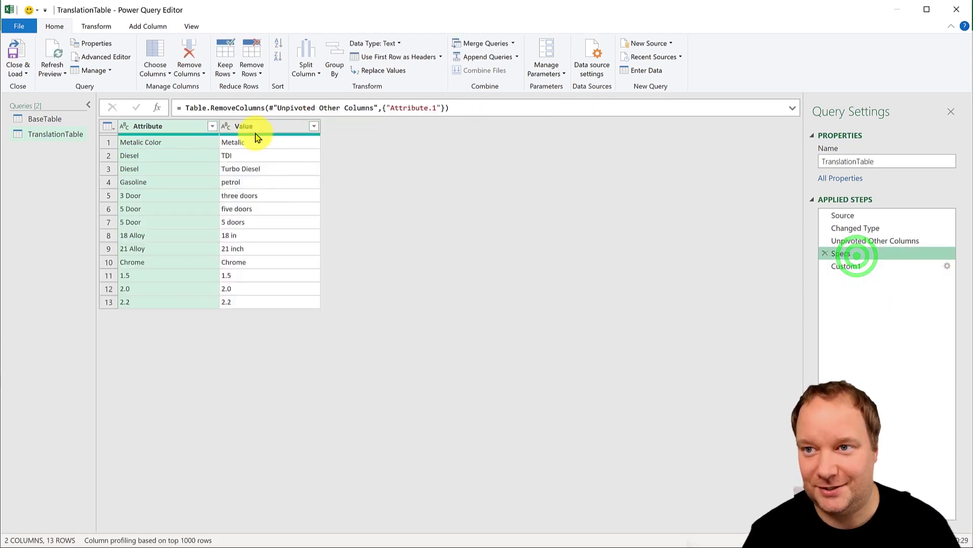
{"action": "left_click", "coordinate": [852, 266]}
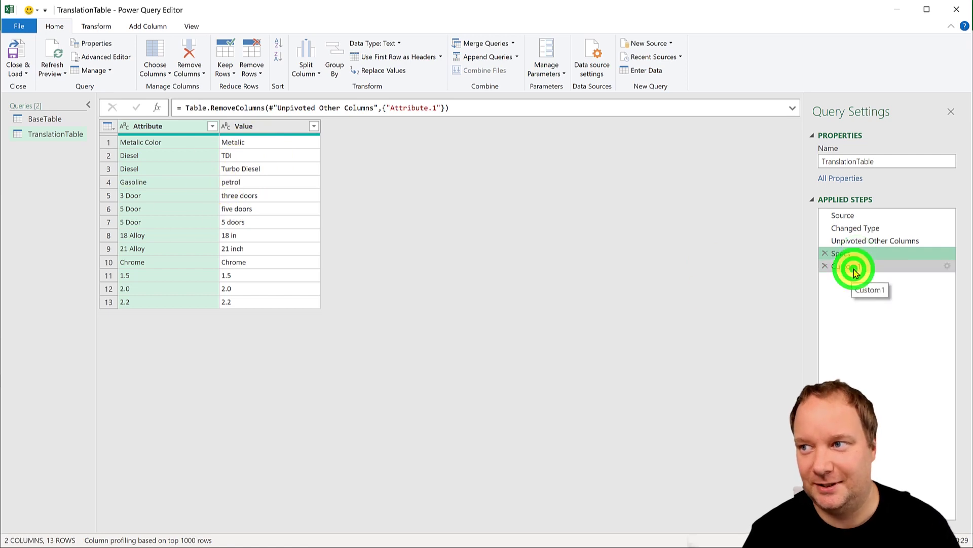
{"action": "left_click", "coordinate": [47, 119]}
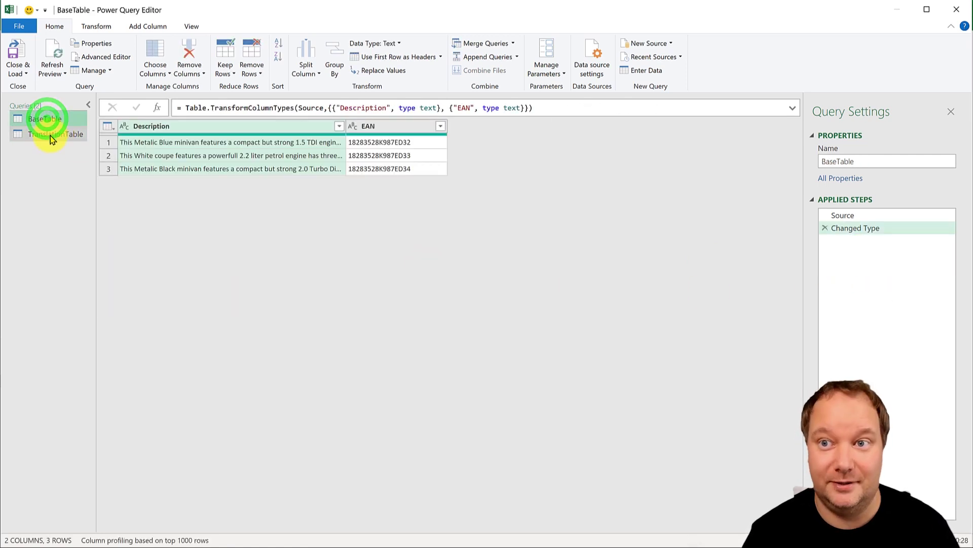
{"action": "left_click", "coordinate": [48, 135]}
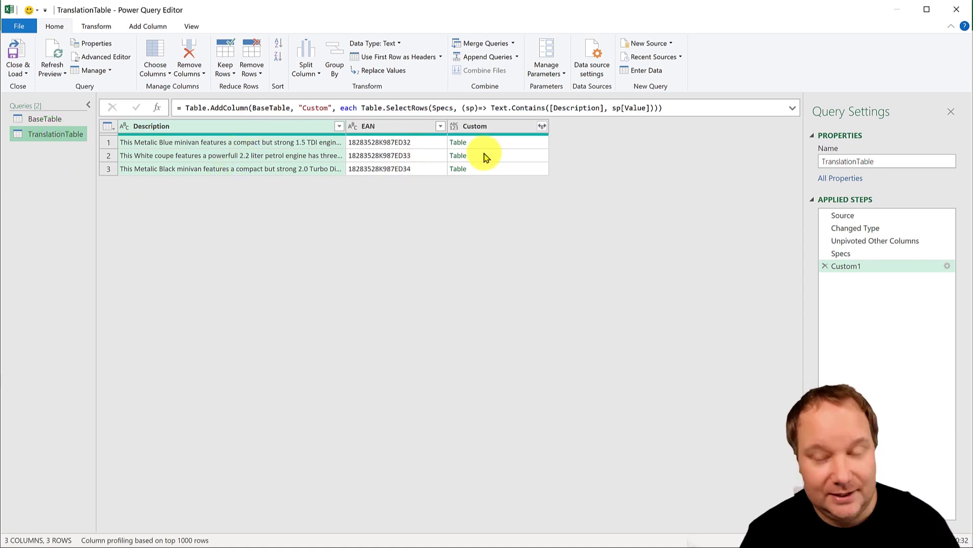
- Expand the Custom column to only its Attribute field, without using the original column name as prefix
{"action": "left_click", "coordinate": [542, 126]}
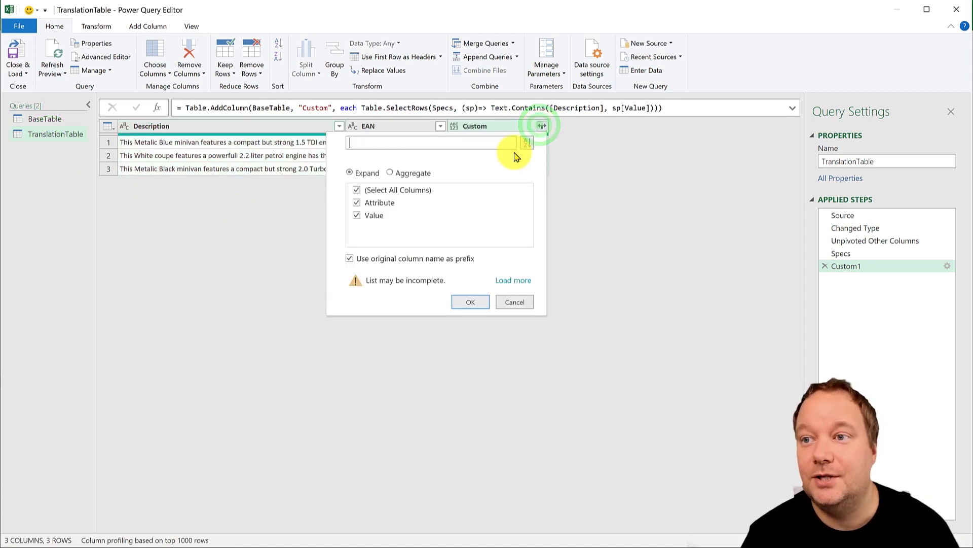
{"action": "left_click", "coordinate": [357, 203]}
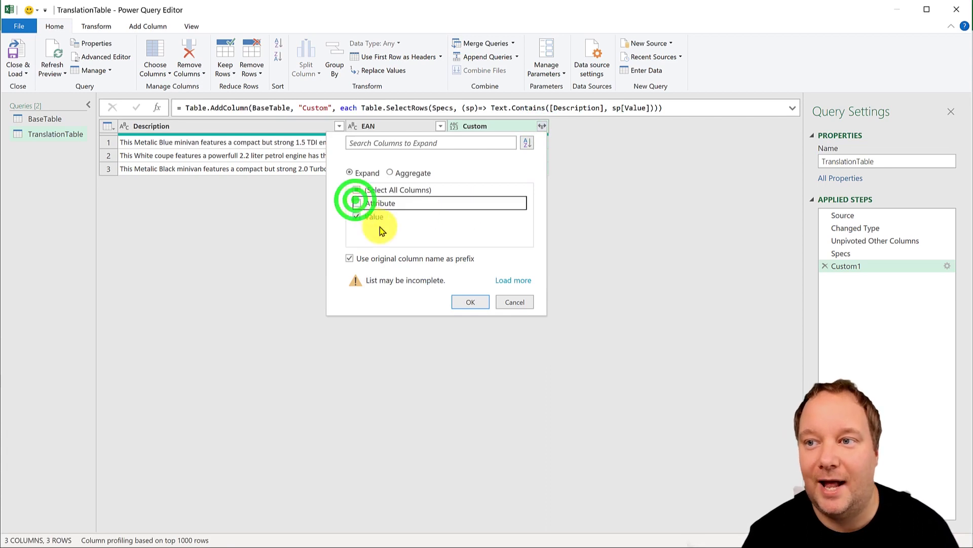
{"action": "left_click", "coordinate": [349, 259]}
{"action": "left_click", "coordinate": [357, 202]}
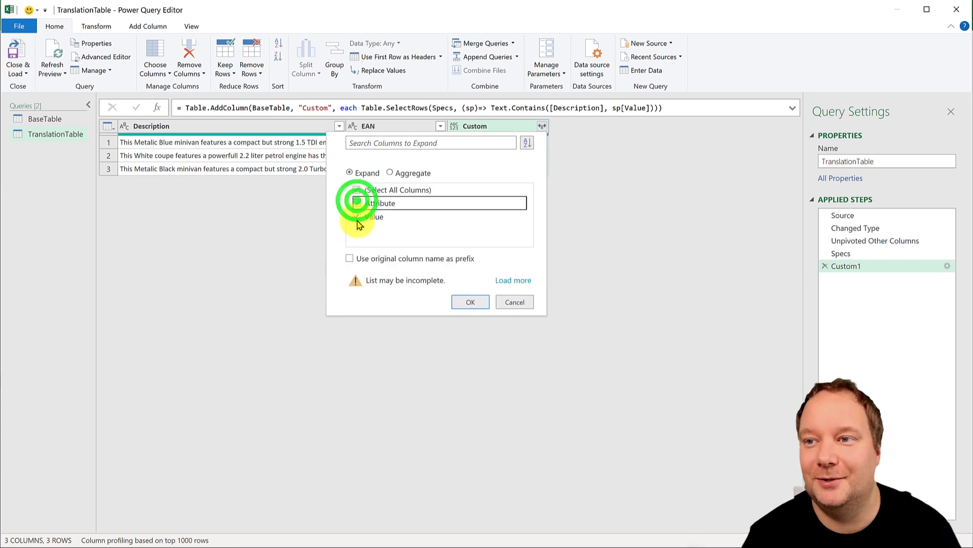
{"action": "left_click", "coordinate": [357, 216]}
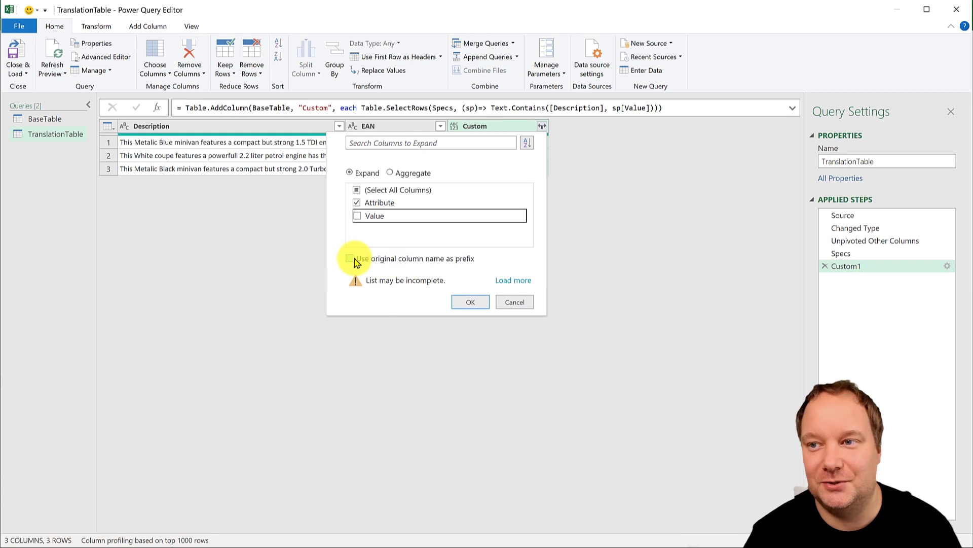
{"action": "left_click", "coordinate": [466, 302]}
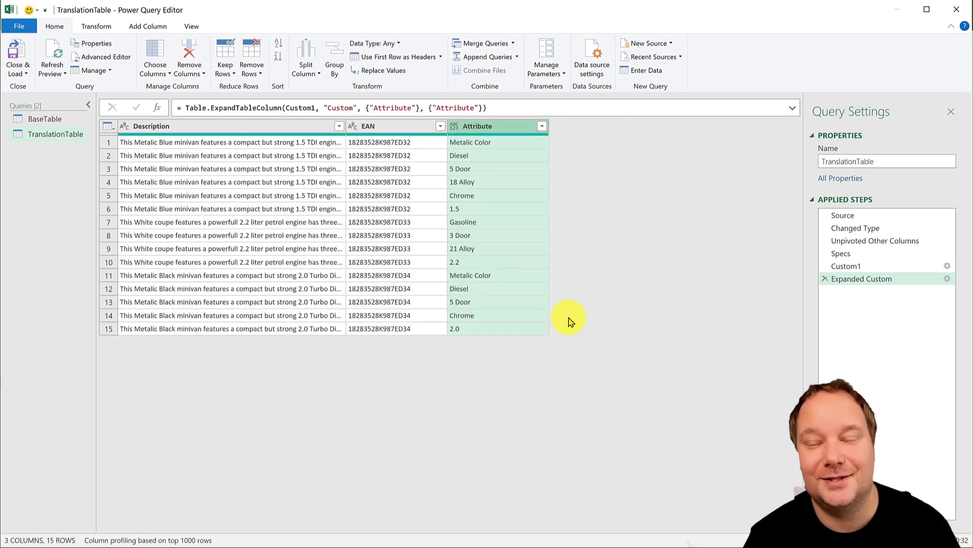
- Examine which attributes were matched to each EAN in the first rows of the expanded table
{"action": "left_click", "coordinate": [419, 145]}
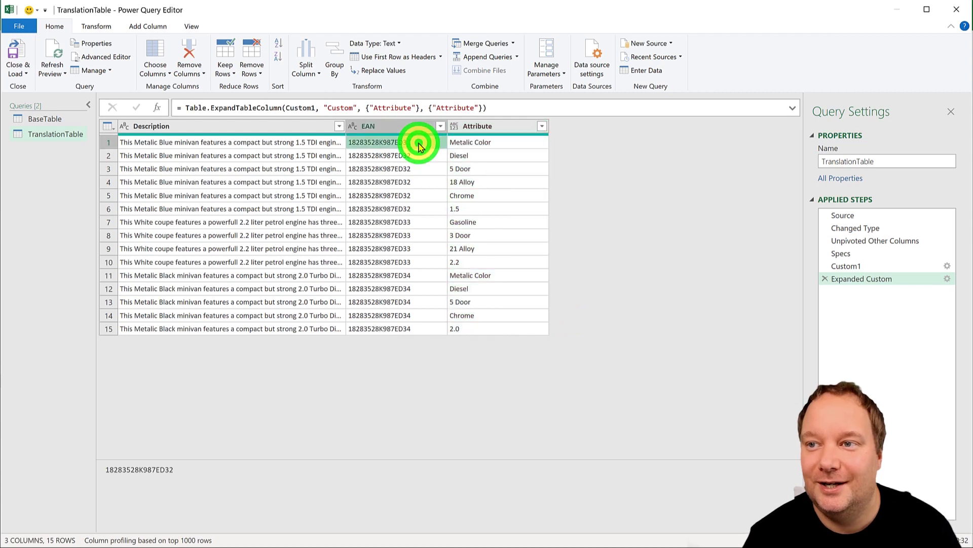
{"action": "left_click", "coordinate": [419, 155]}
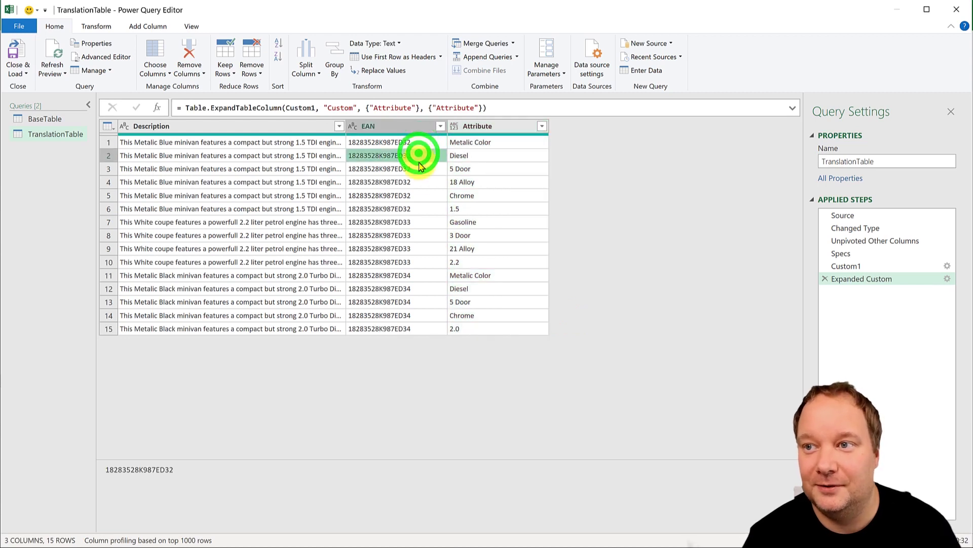
{"action": "left_click", "coordinate": [499, 142]}
{"action": "left_click", "coordinate": [500, 155]}
{"action": "left_click", "coordinate": [499, 169]}
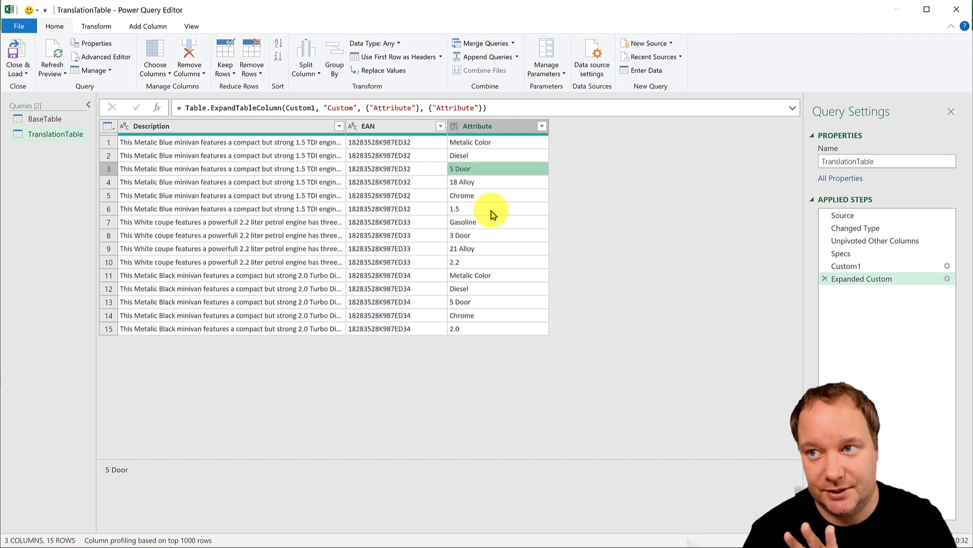
- Add a custom column named Custom with the formula = "x" to the expanded table
{"action": "left_click", "coordinate": [506, 128]}
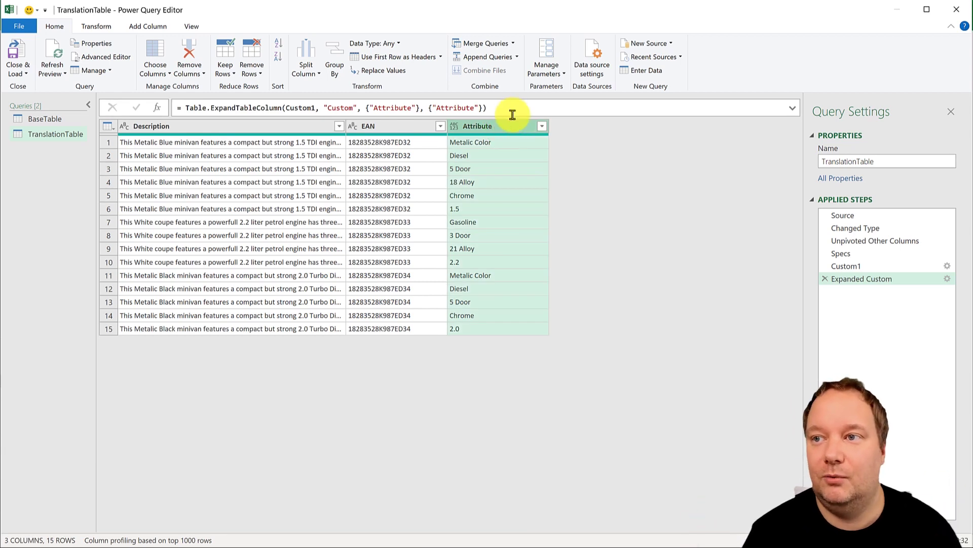
{"action": "left_click", "coordinate": [162, 27]}
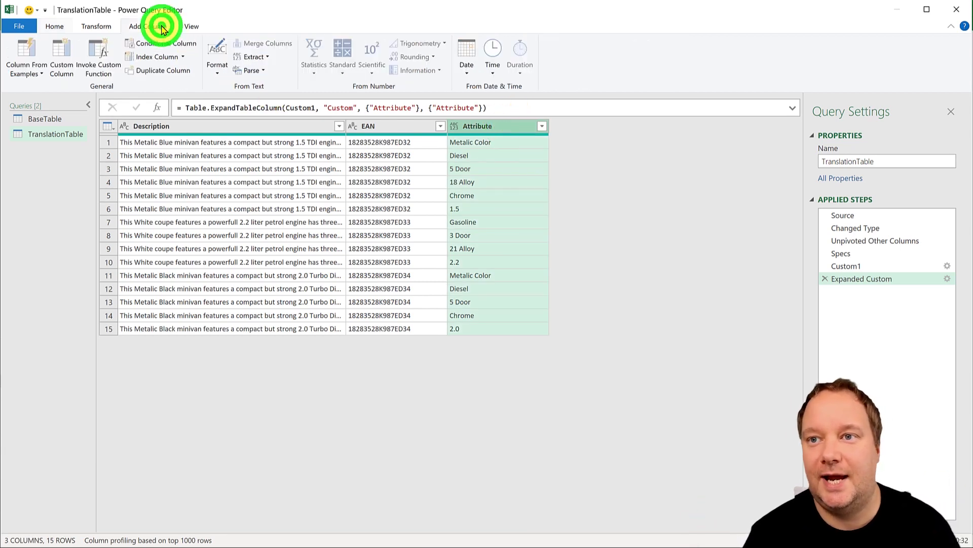
{"action": "left_click", "coordinate": [61, 56]}
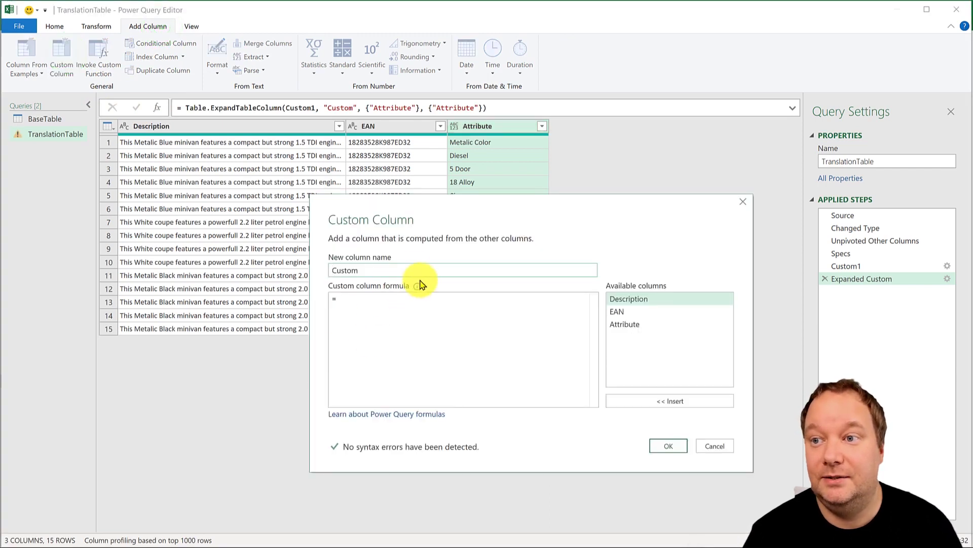
{"action": "left_click", "coordinate": [355, 300]}
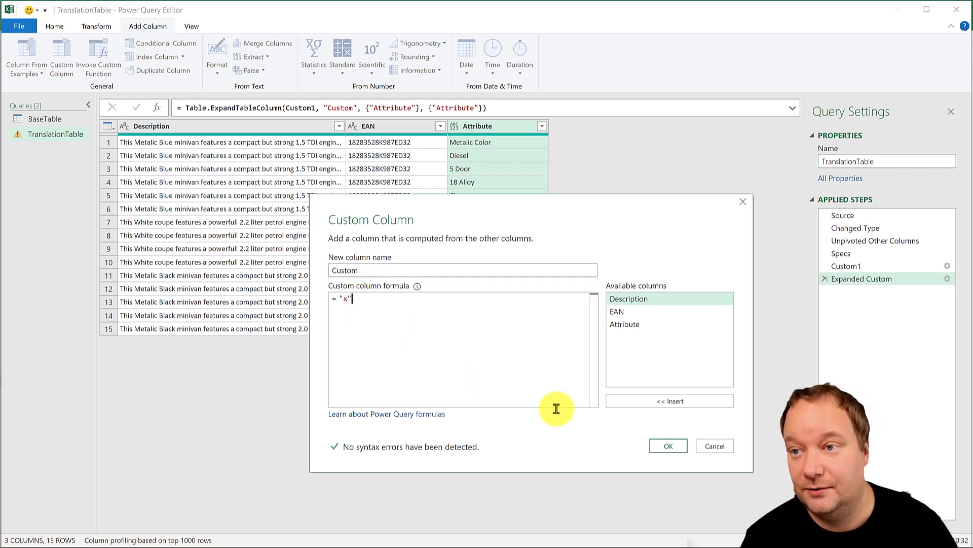
{"action": "left_click", "coordinate": [668, 445]}
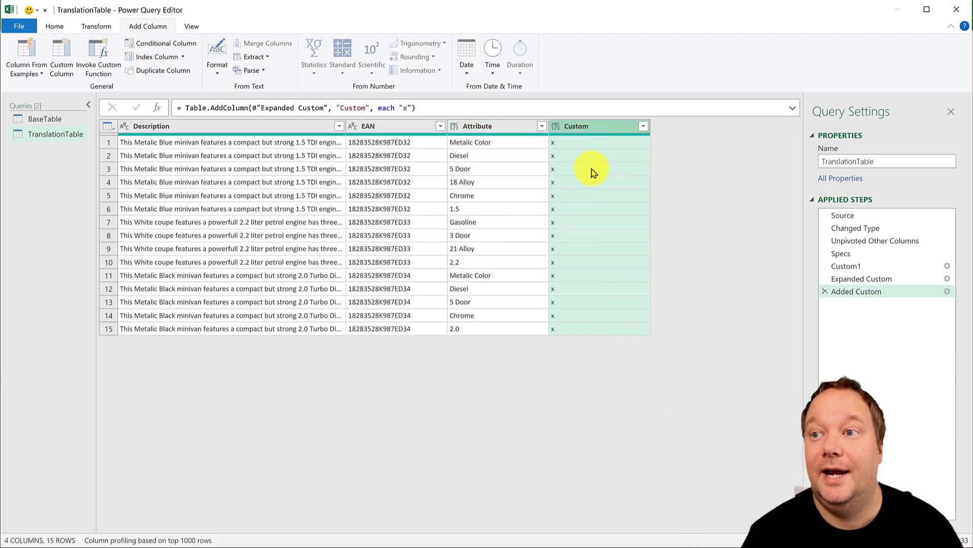
- Pivot the Attribute column using Custom as the values column and Don't Aggregate as the aggregate function
{"action": "left_click", "coordinate": [477, 126]}
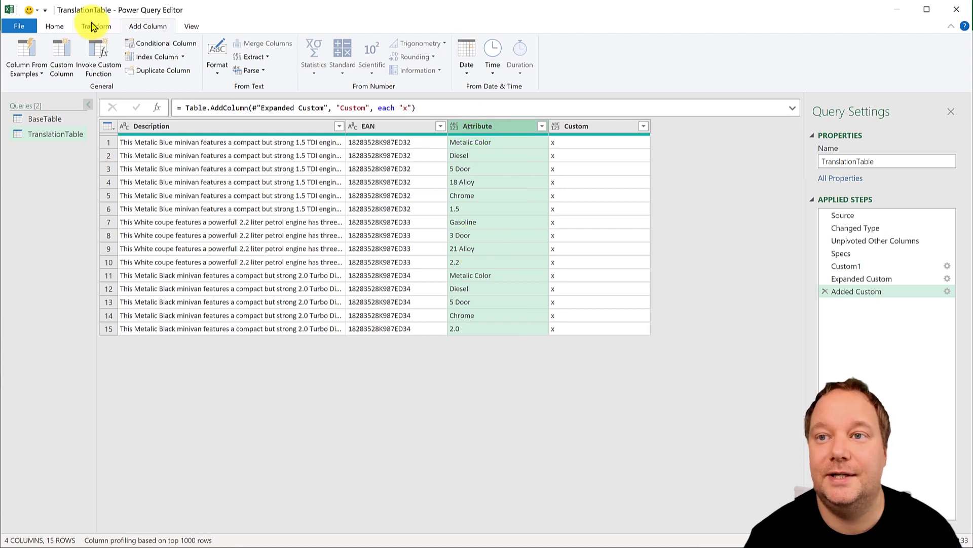
{"action": "left_click", "coordinate": [93, 27]}
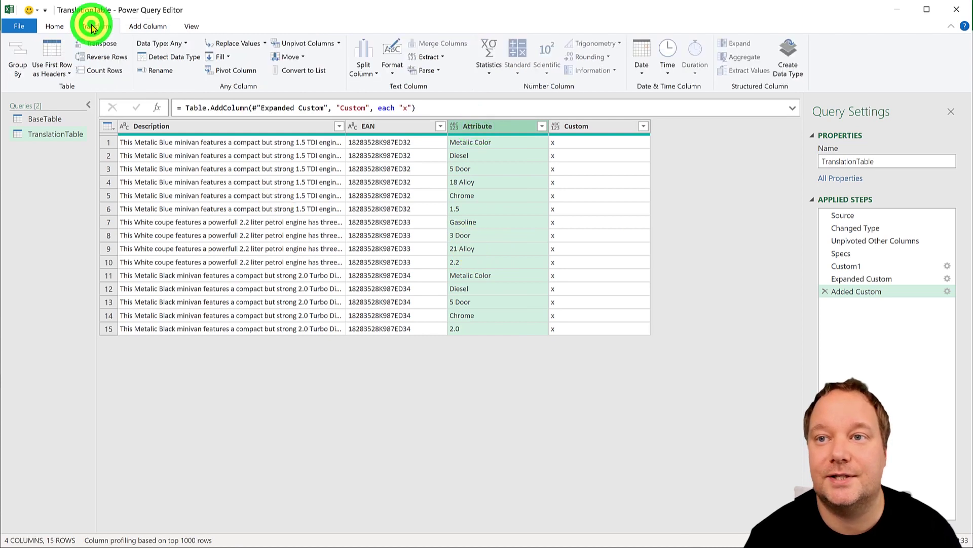
{"action": "left_click", "coordinate": [232, 71]}
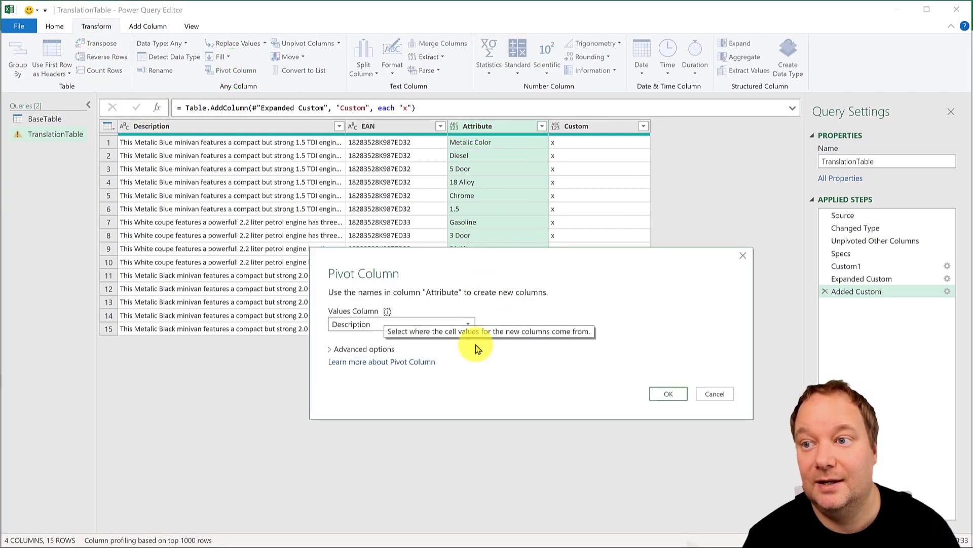
{"action": "left_click", "coordinate": [365, 326]}
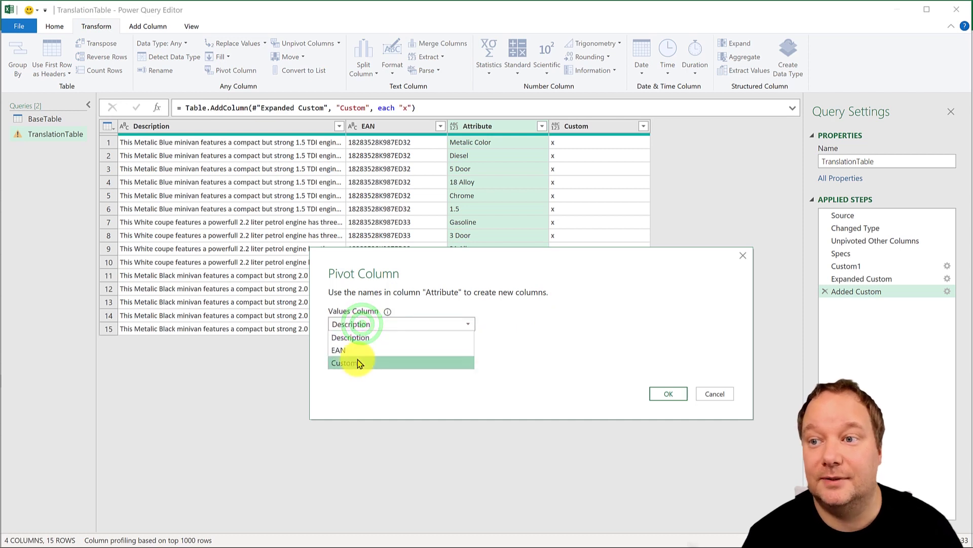
{"action": "left_click", "coordinate": [361, 362]}
{"action": "left_click", "coordinate": [361, 349]}
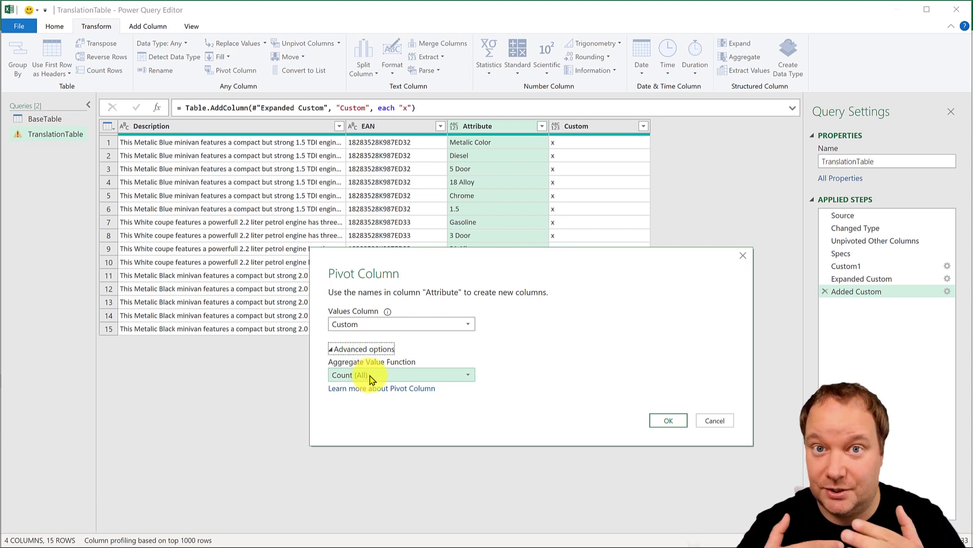
{"action": "left_click", "coordinate": [371, 379]}
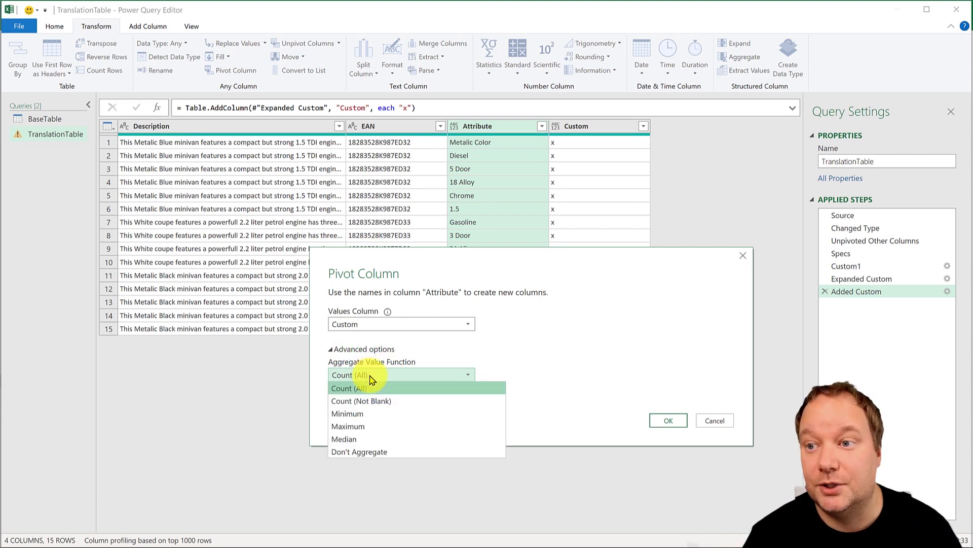
{"action": "left_click", "coordinate": [368, 451]}
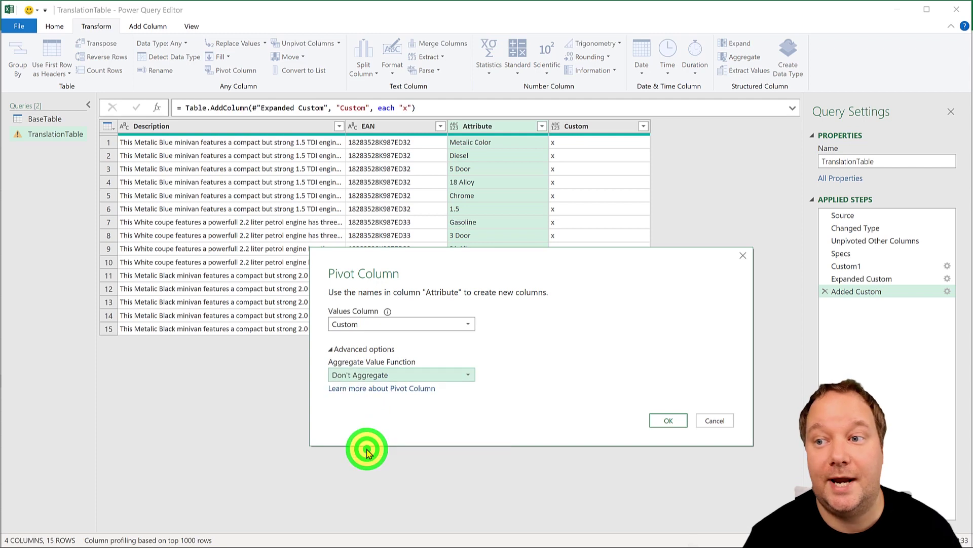
{"action": "left_click", "coordinate": [665, 420]}
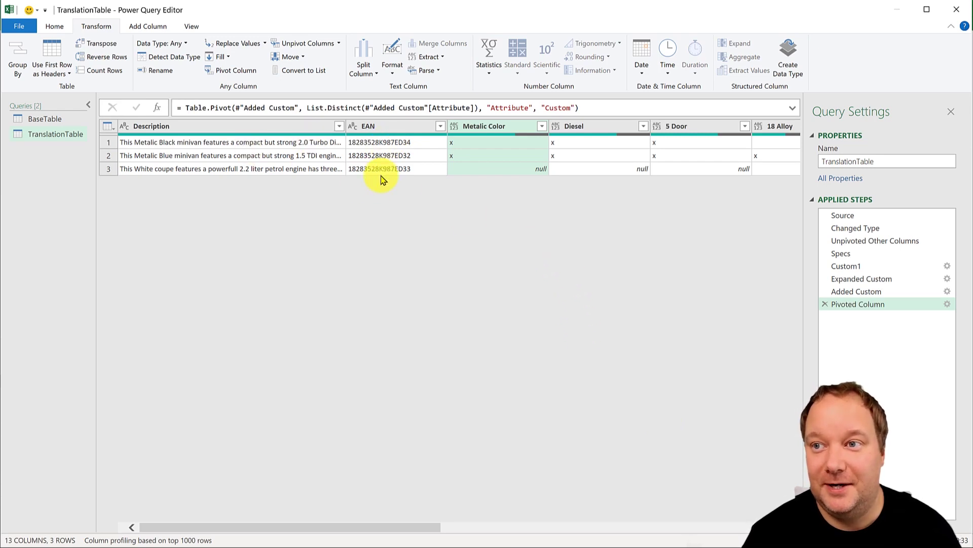
- Examine the Metalic Color marks in the pivoted matrix against the car descriptions and EAN codes
{"action": "left_click", "coordinate": [493, 126]}
{"action": "left_click", "coordinate": [477, 146]}
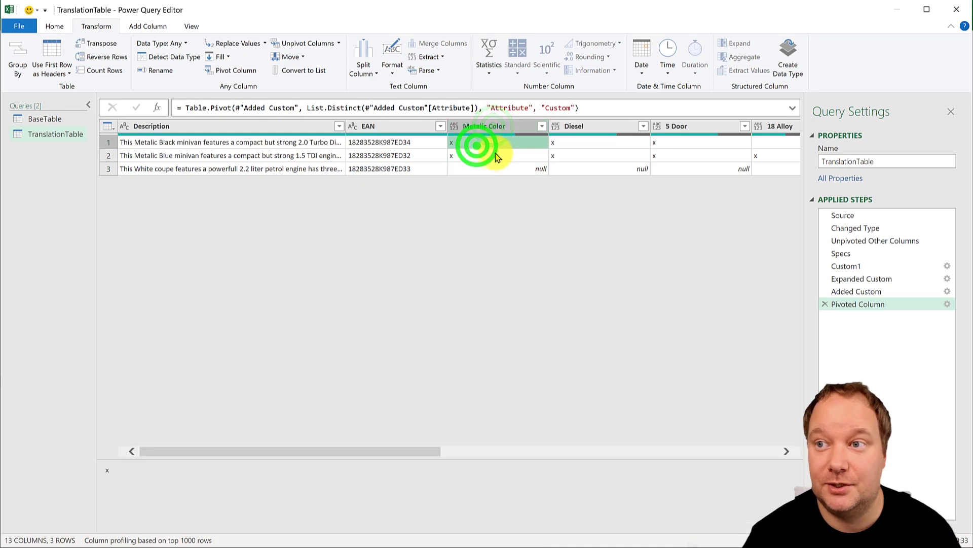
{"action": "left_click", "coordinate": [487, 170]}
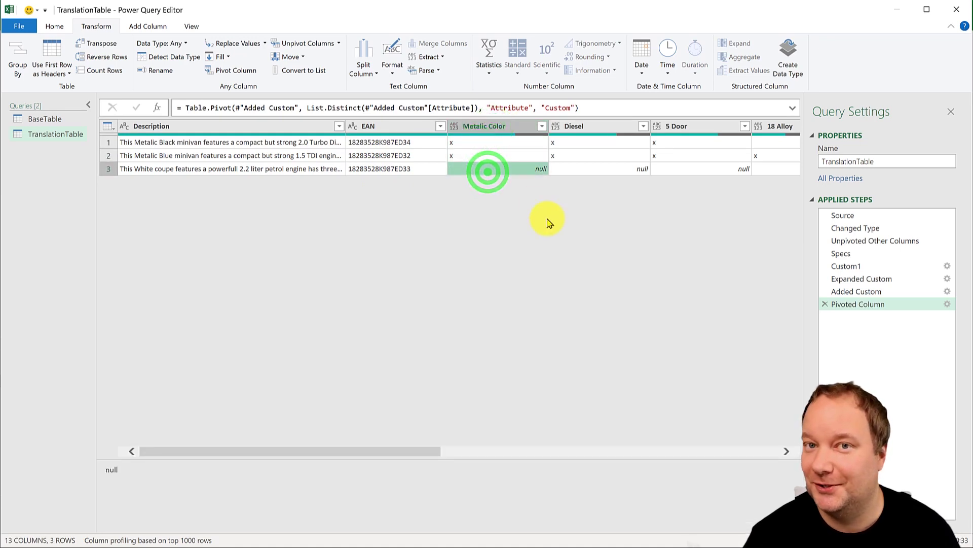
{"action": "left_click_drag", "start_coordinate": [414, 451], "coordinate": [270, 453]}
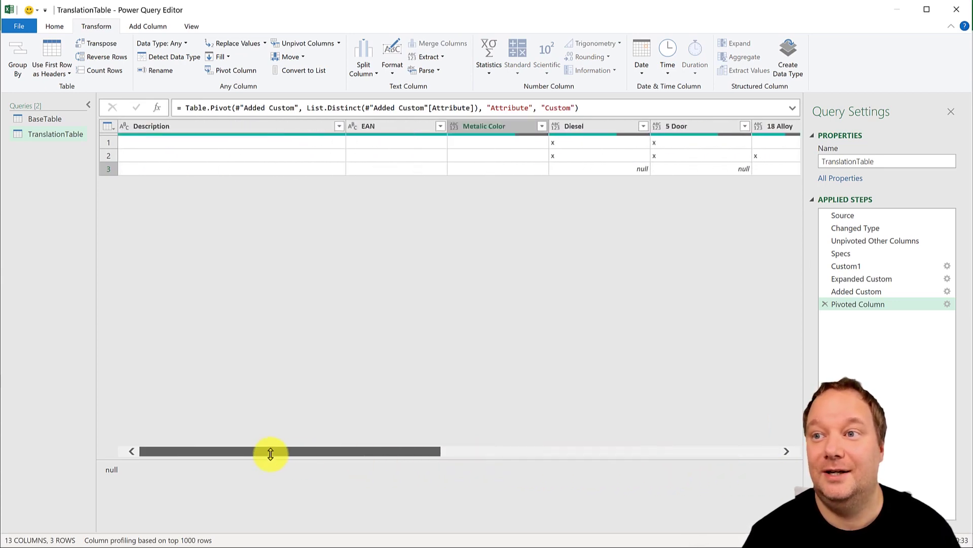
{"action": "left_click", "coordinate": [225, 145]}
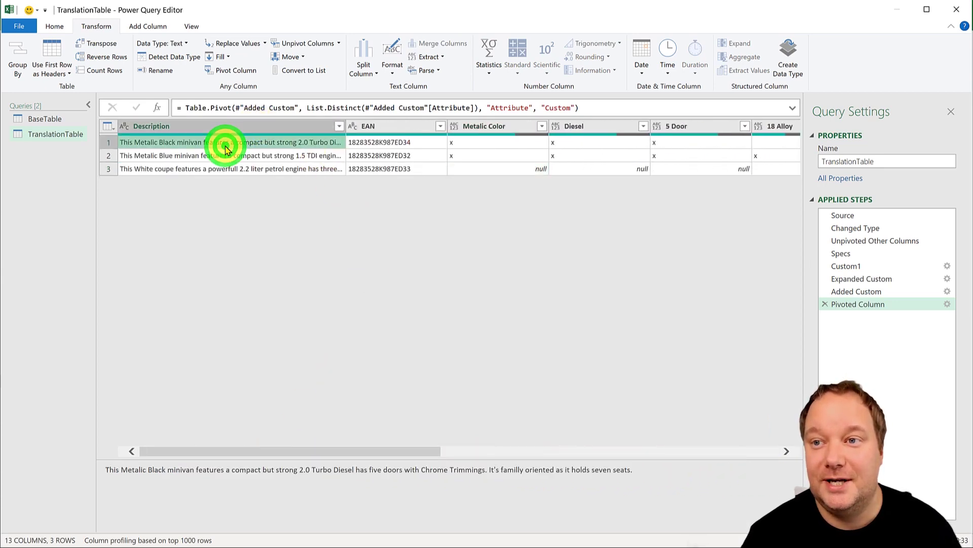
{"action": "left_click", "coordinate": [495, 138]}
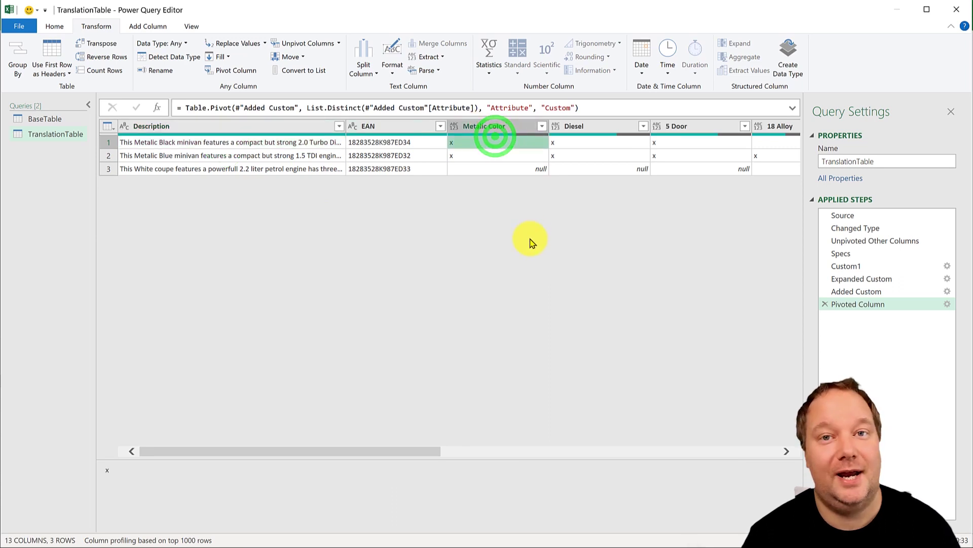
{"action": "left_click", "coordinate": [419, 142]}
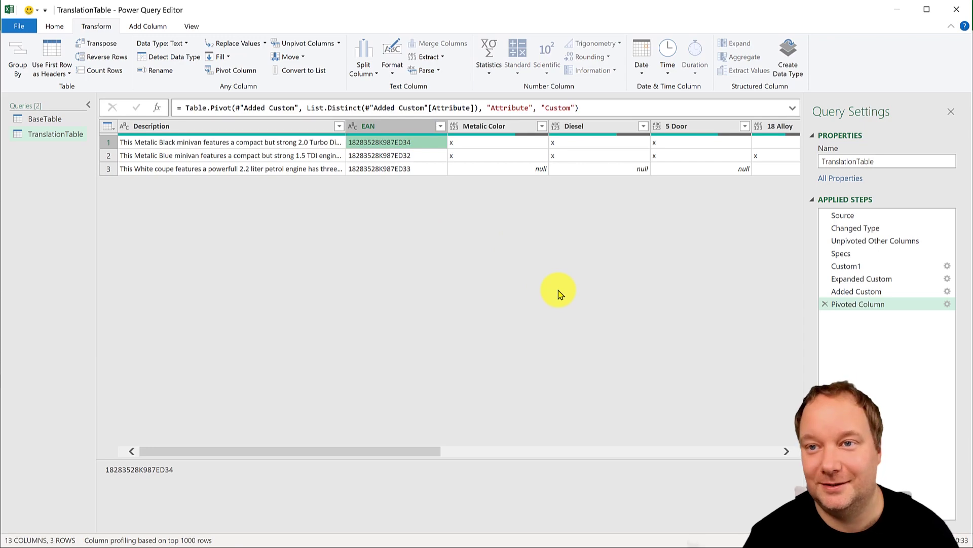
- Load the pivoted TranslationTable query as a table into the existing Description 2 Attributes Load worksheet at cell A10
{"action": "left_click", "coordinate": [57, 27]}
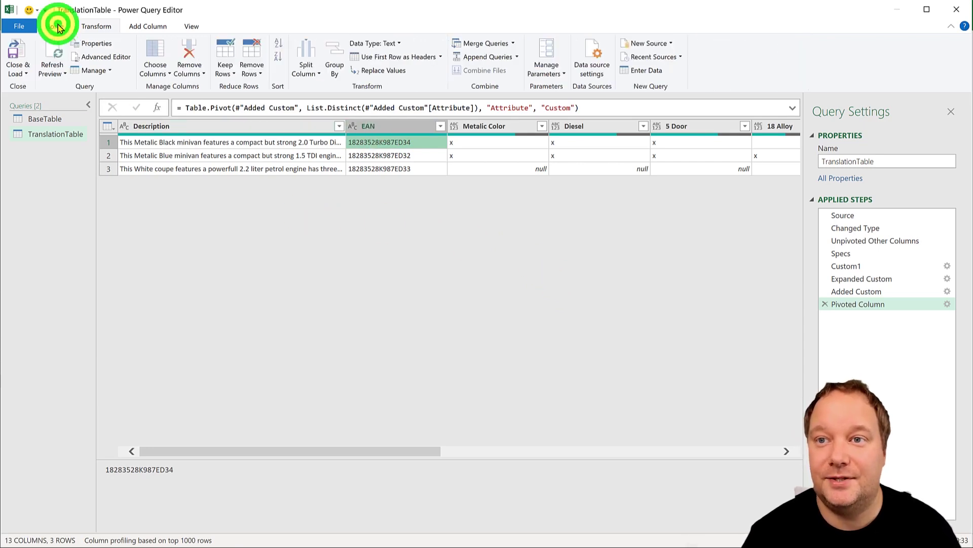
{"action": "left_click", "coordinate": [19, 69]}
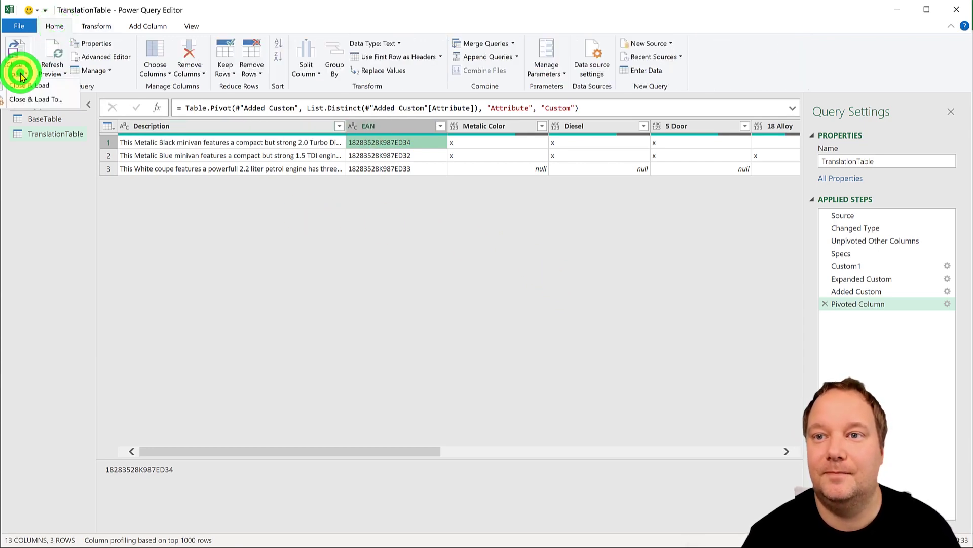
{"action": "left_click", "coordinate": [41, 100]}
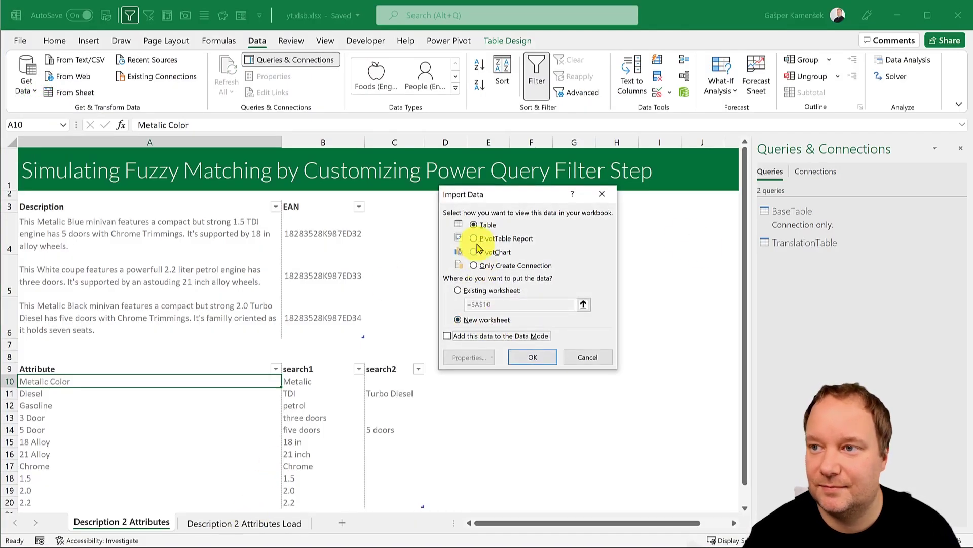
{"action": "left_click", "coordinate": [458, 291]}
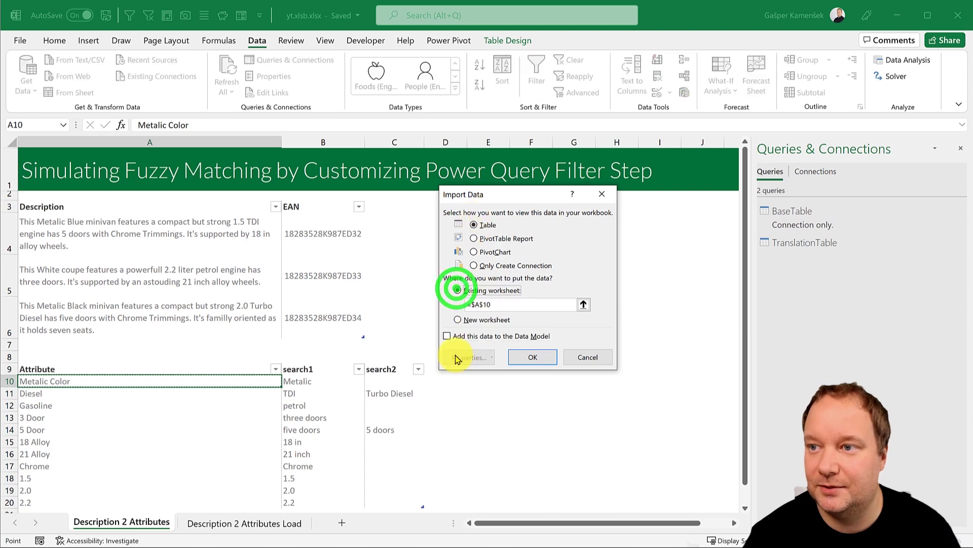
{"action": "left_click", "coordinate": [261, 522]}
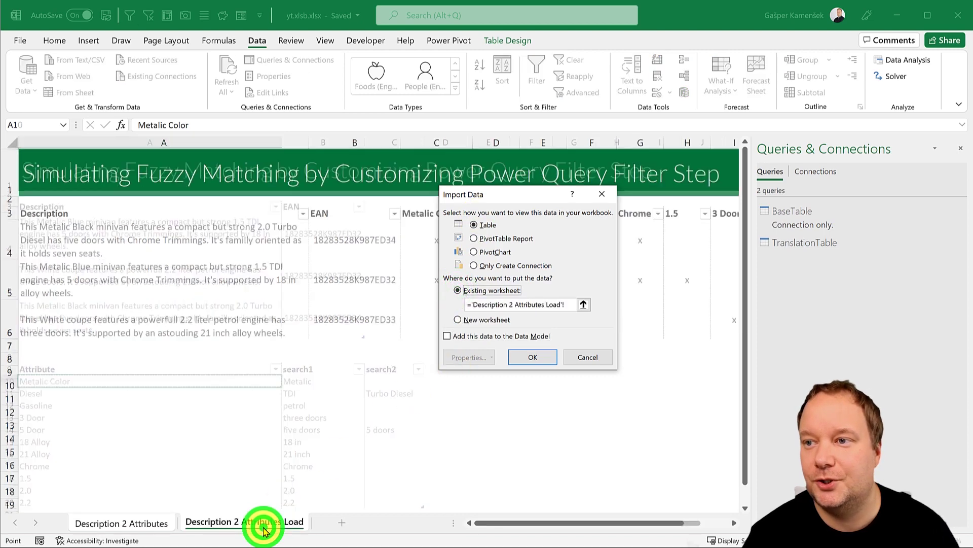
{"action": "left_click", "coordinate": [72, 373]}
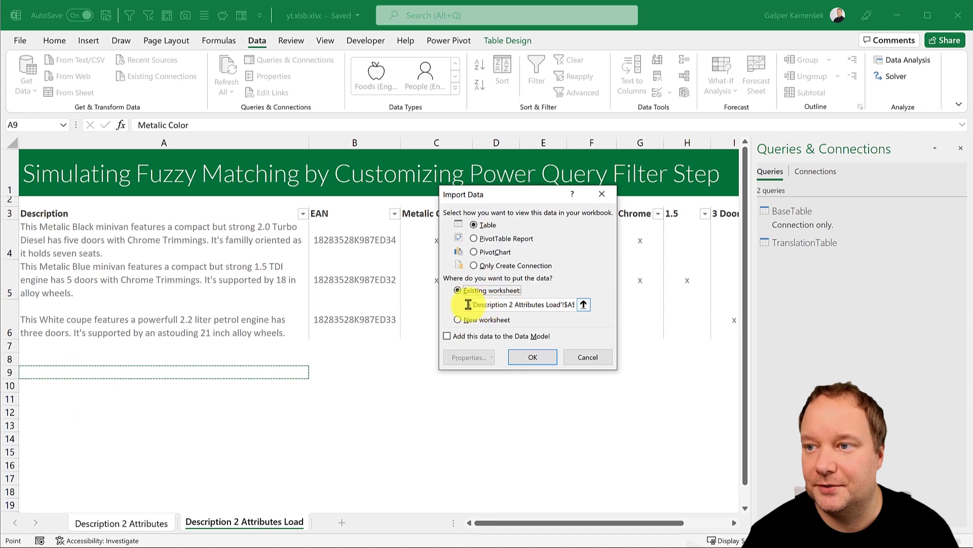
{"action": "left_click_drag", "start_coordinate": [469, 304], "coordinate": [632, 307]}
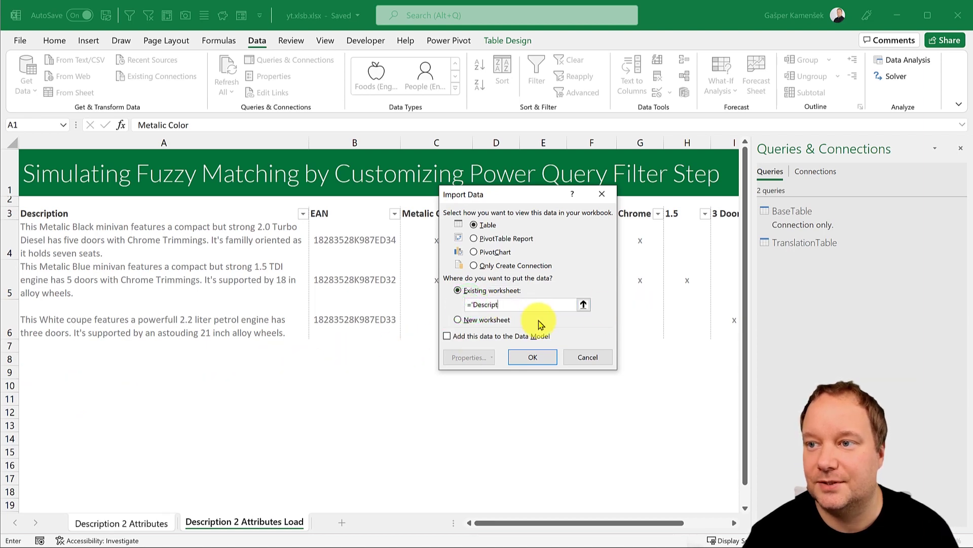
{"action": "key", "text": "BackSpace"}
{"action": "left_click", "coordinate": [60, 383]}
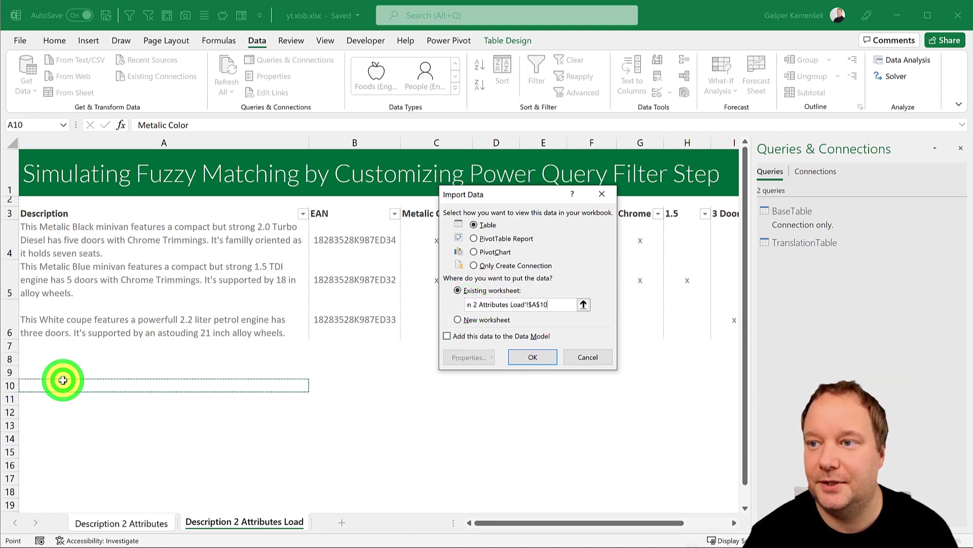
{"action": "left_click", "coordinate": [532, 361]}
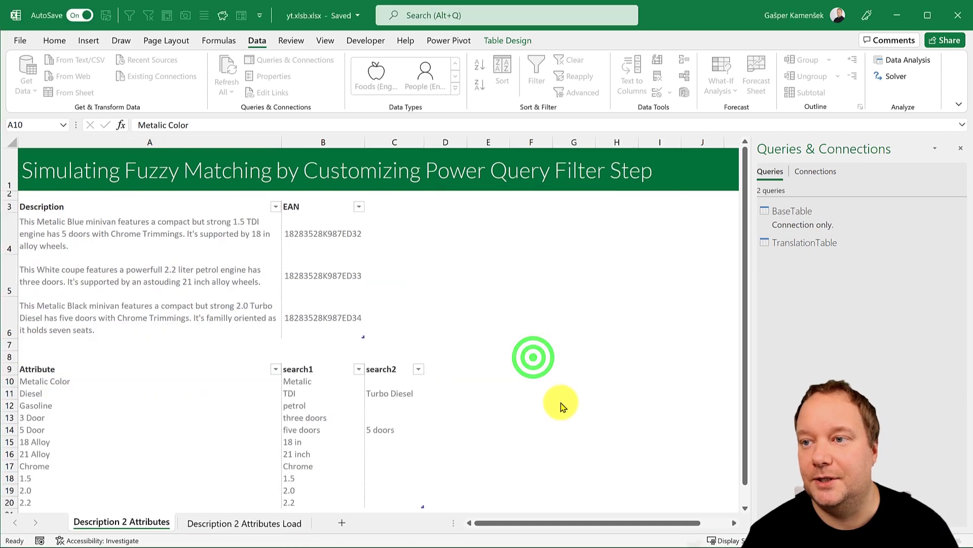
- Compare the newly loaded attribute matrix with the finished table above it on the Description 2 Attributes Load sheet
{"action": "left_click", "coordinate": [243, 524]}
{"action": "left_click", "coordinate": [253, 525]}
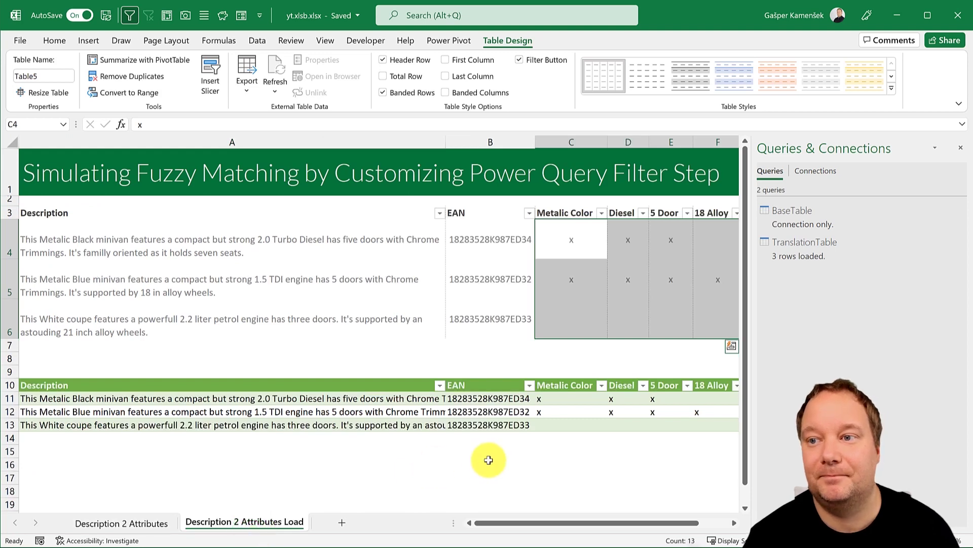
{"action": "left_click_drag", "start_coordinate": [377, 388], "coordinate": [548, 412]}
{"action": "left_click", "coordinate": [283, 239]}
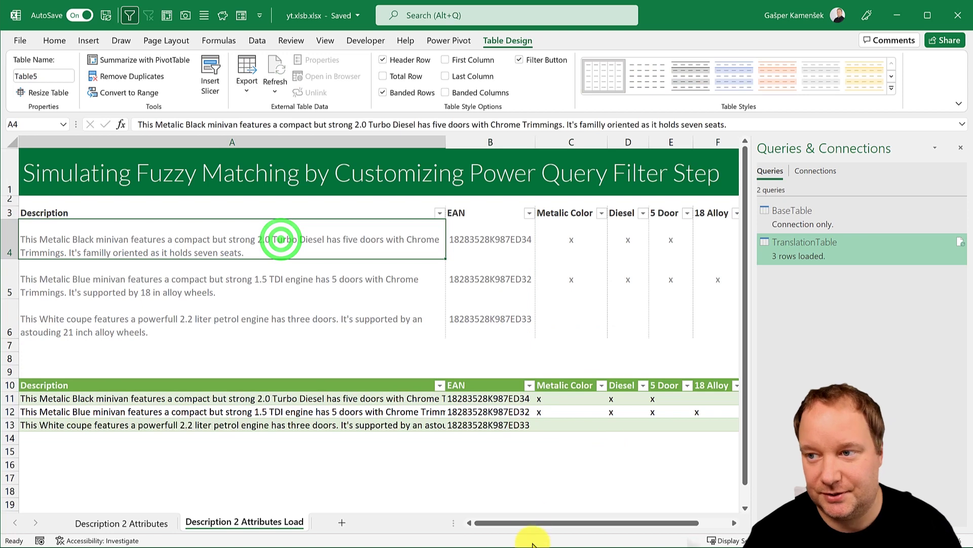
{"action": "left_click_drag", "start_coordinate": [541, 523], "coordinate": [510, 525]}
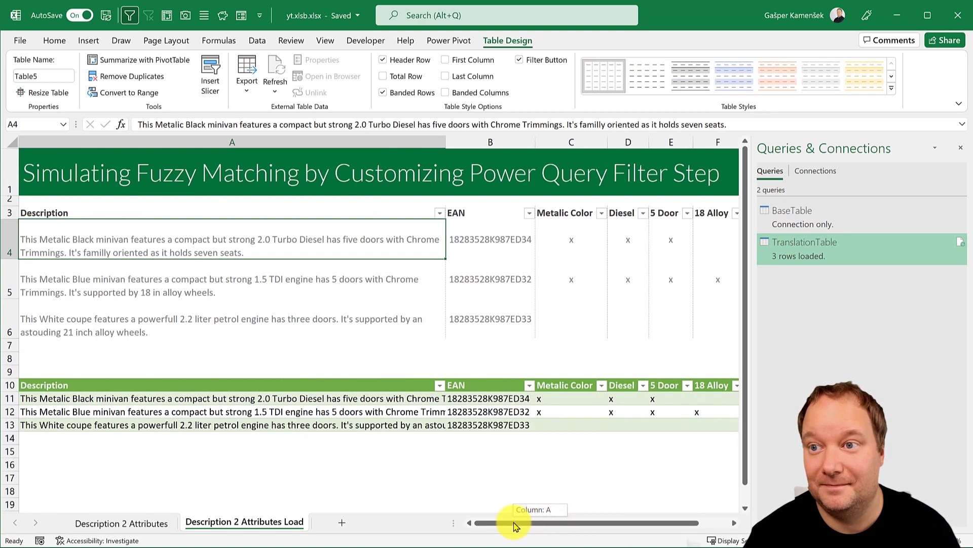
- Open the BaseTable query for editing and set up a merge with BaseTable itself, matching on the EAN columns
{"action": "left_click", "coordinate": [130, 524]}
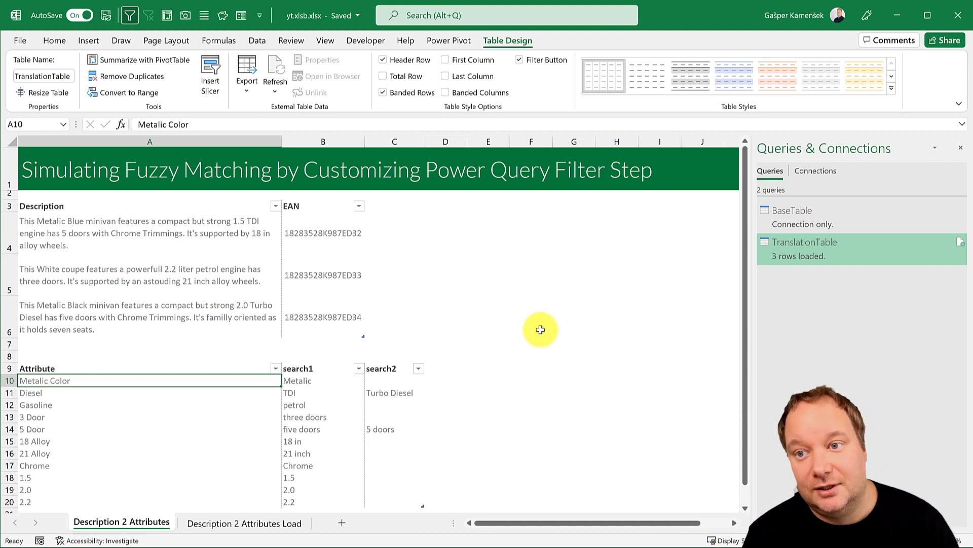
{"action": "double_click", "coordinate": [811, 223]}
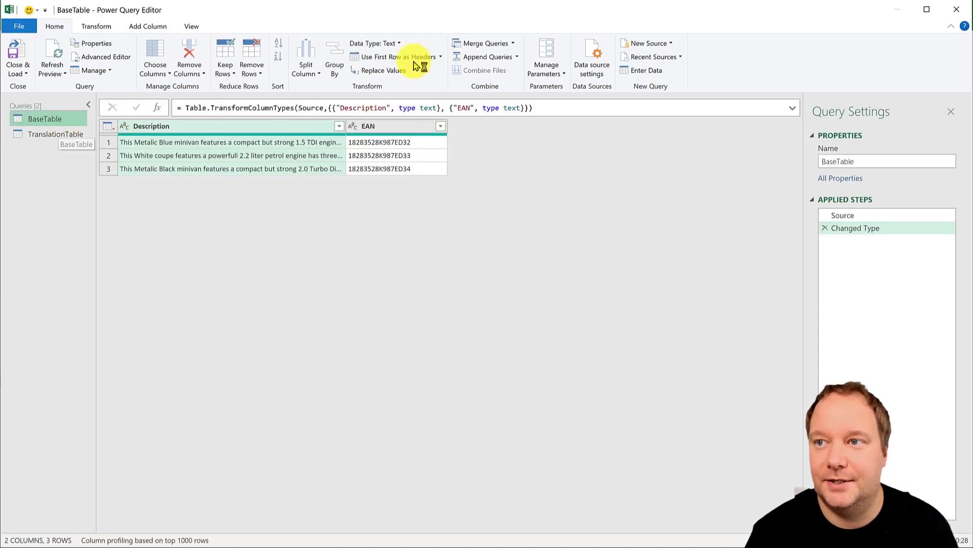
{"action": "left_click", "coordinate": [474, 41]}
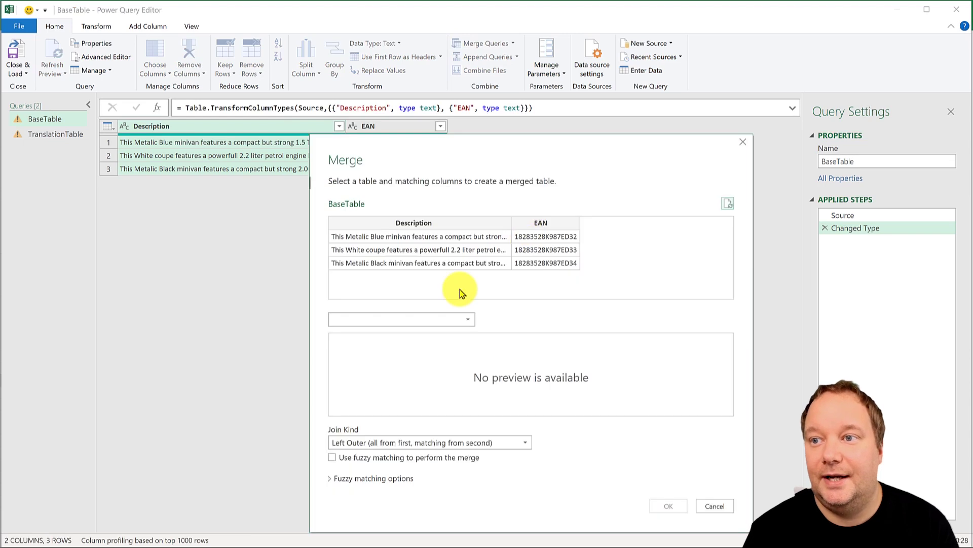
{"action": "left_click", "coordinate": [425, 319]}
{"action": "left_click", "coordinate": [382, 331]}
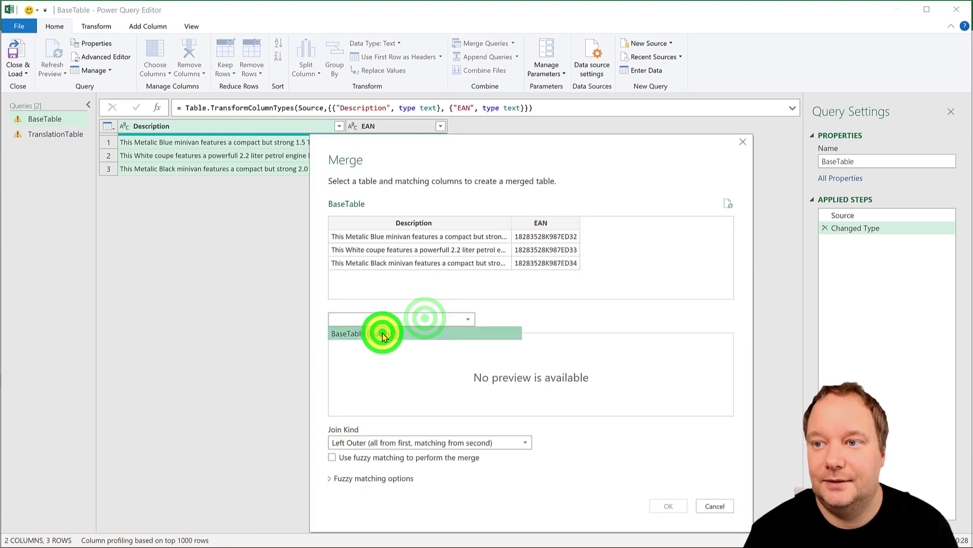
{"action": "left_click", "coordinate": [537, 223]}
{"action": "left_click", "coordinate": [547, 339]}
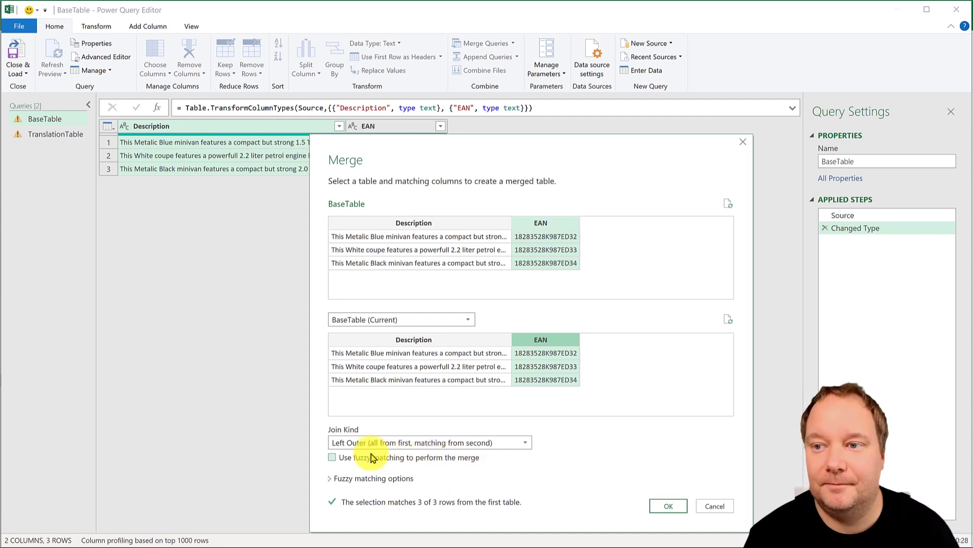
- Enable fuzzy matching for the merge, examine the fuzzy matching options, and discard the merge
{"action": "left_click", "coordinate": [333, 457]}
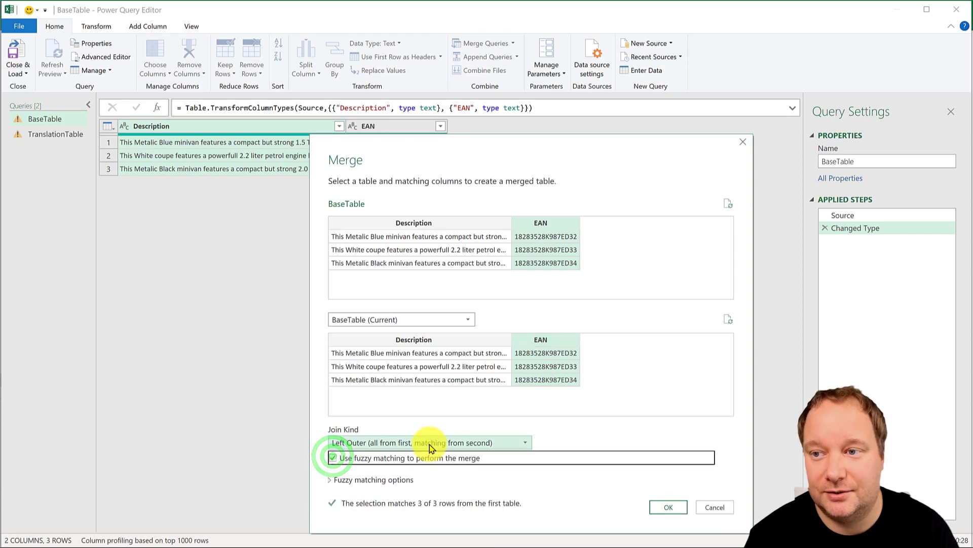
{"action": "left_click", "coordinate": [372, 478]}
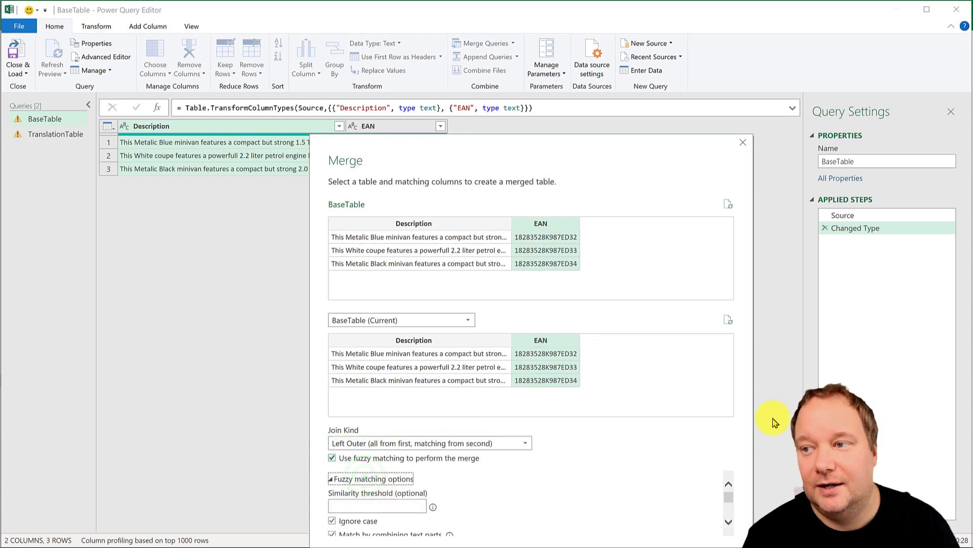
{"action": "left_click", "coordinate": [730, 525]}
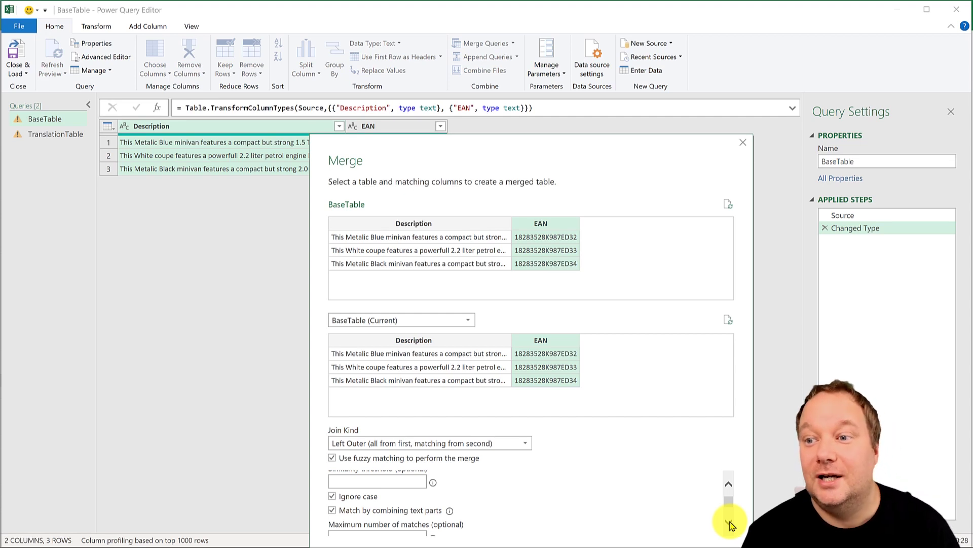
{"action": "left_click", "coordinate": [730, 525]}
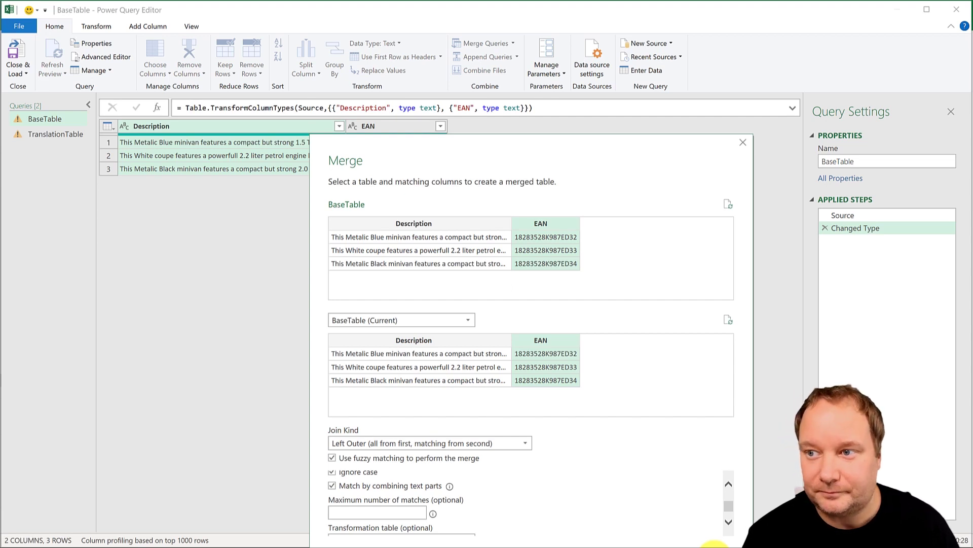
{"action": "left_click", "coordinate": [713, 543]}
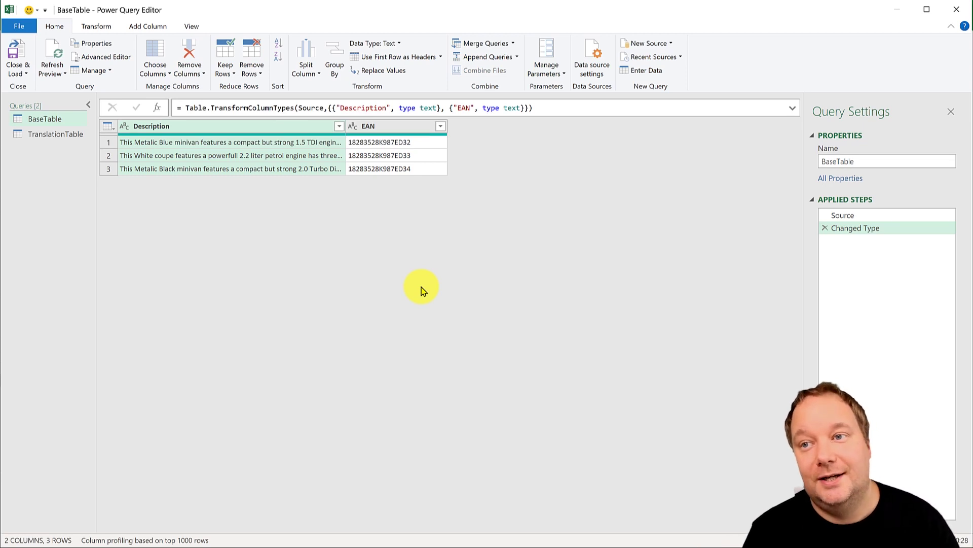
- Compare the search terms in the Specs step of TranslationTable, such as petrol, with the full car descriptions in BaseTable
{"action": "left_click", "coordinate": [74, 133]}
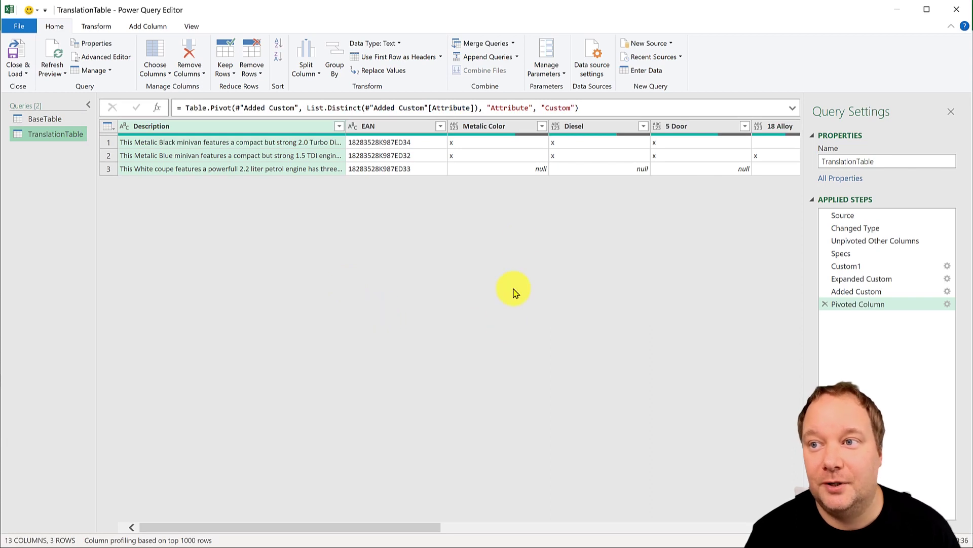
{"action": "left_click", "coordinate": [846, 253]}
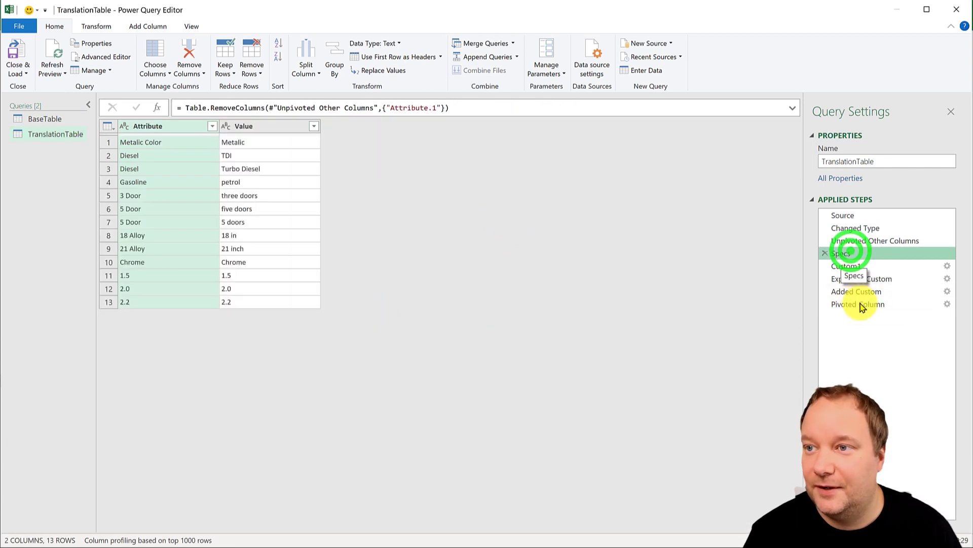
{"action": "left_click", "coordinate": [243, 183]}
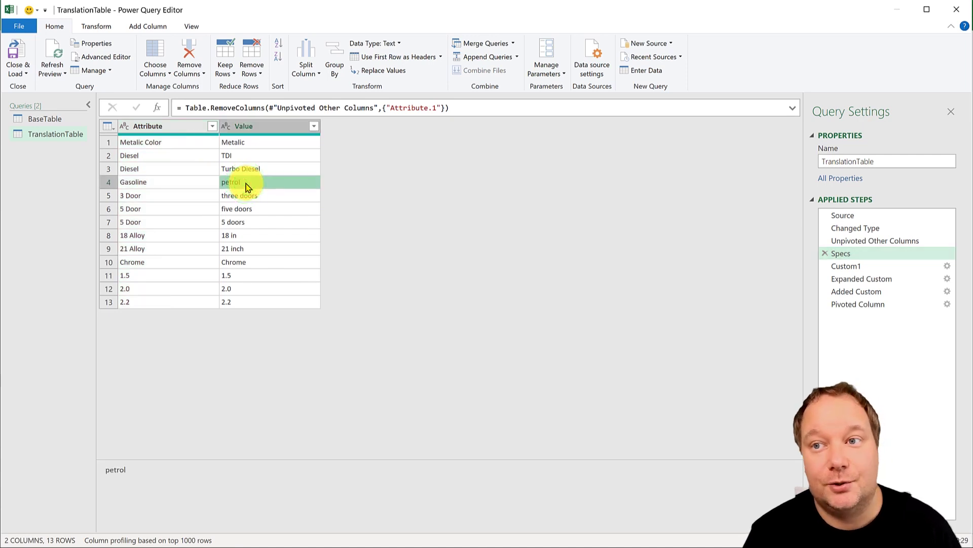
{"action": "left_click", "coordinate": [71, 119]}
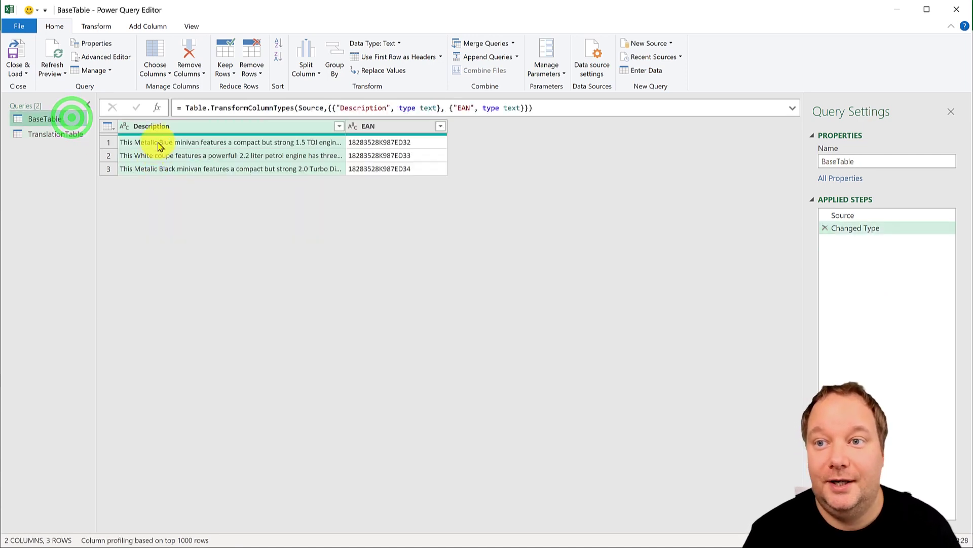
{"action": "left_click", "coordinate": [162, 142]}
{"action": "left_click", "coordinate": [180, 158]}
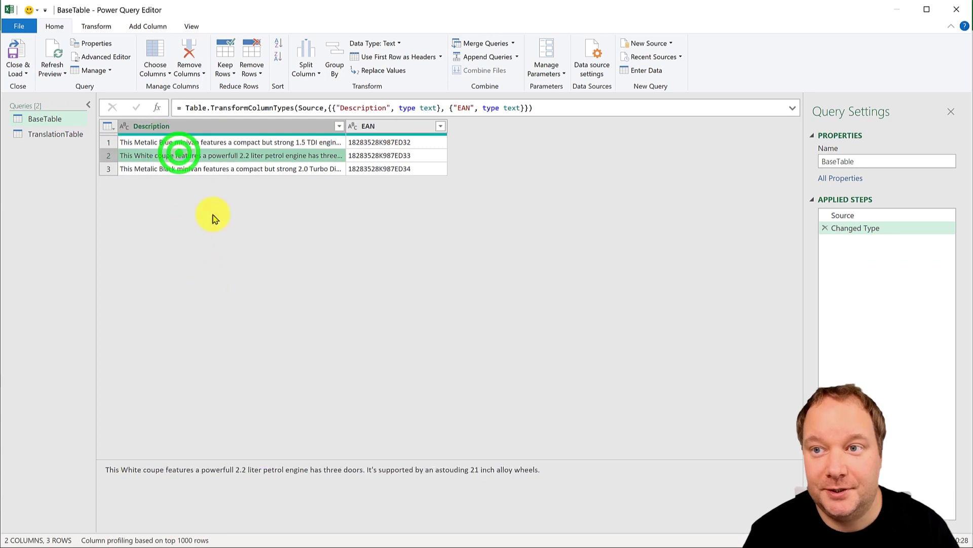
{"action": "left_click", "coordinate": [202, 175]}
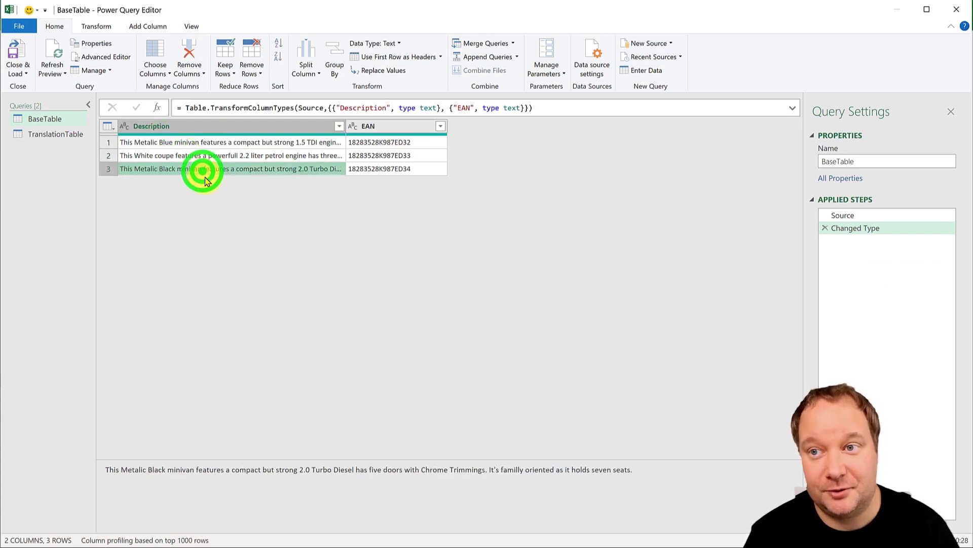
- Examine the attribute assigned to petrol in TranslationTable's Specs step, and return to the first car description in the worksheet
{"action": "left_click", "coordinate": [39, 133]}
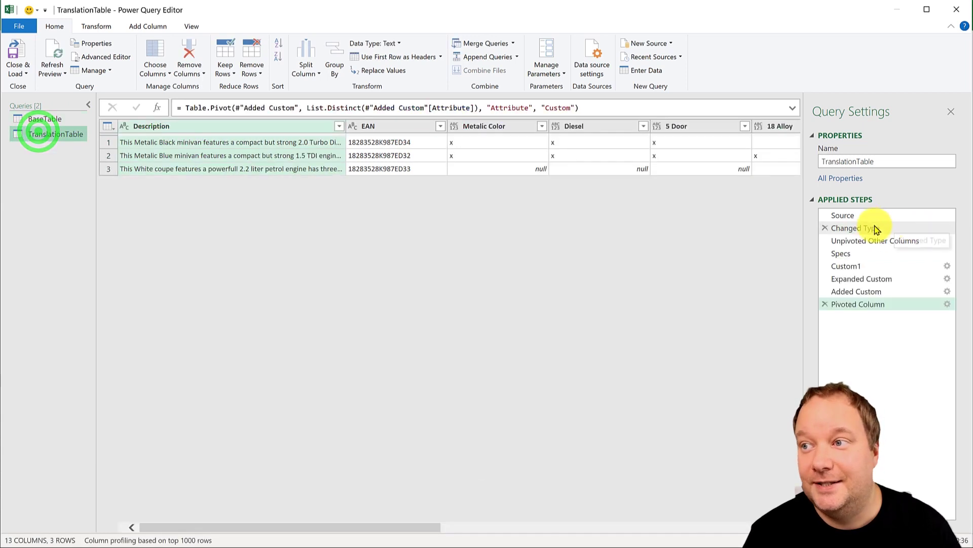
{"action": "left_click", "coordinate": [864, 252]}
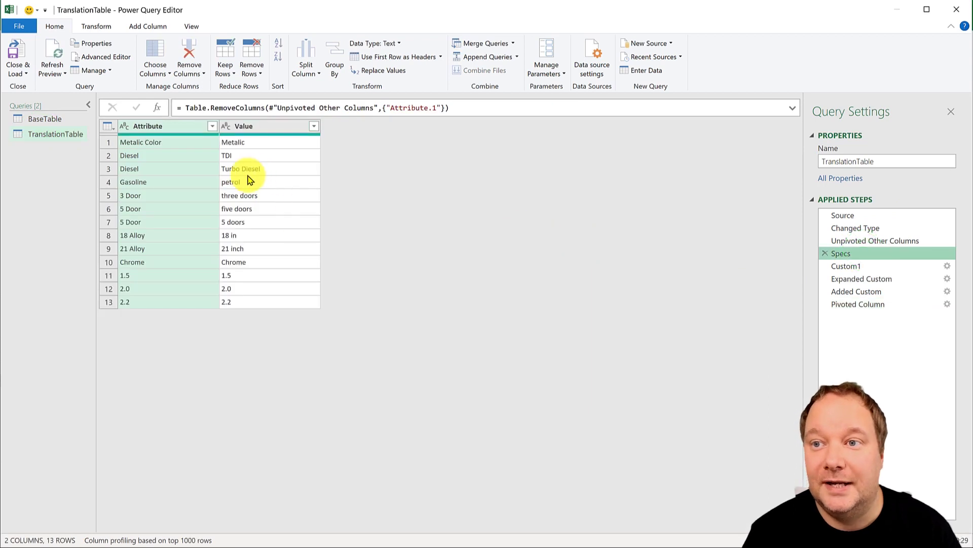
{"action": "left_click", "coordinate": [151, 181]}
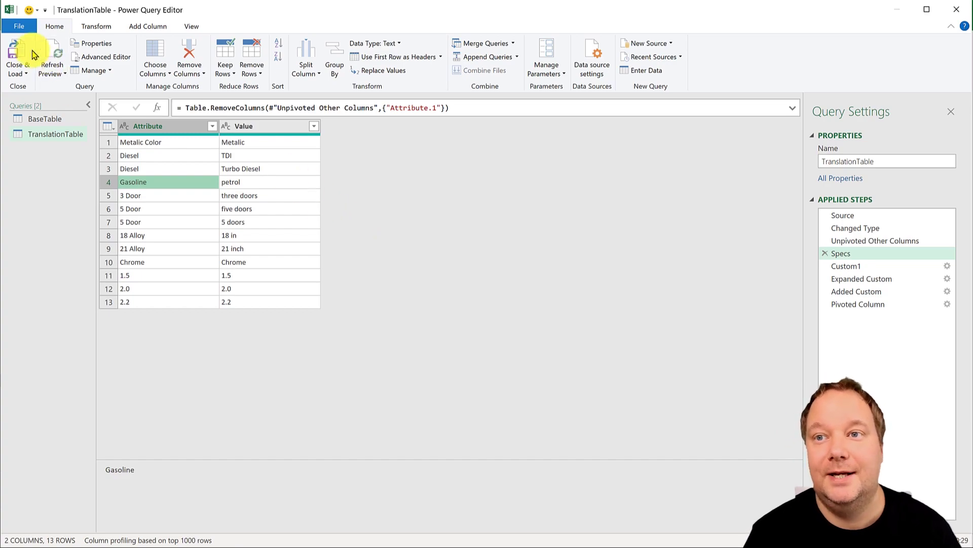
{"action": "left_click", "coordinate": [18, 45]}
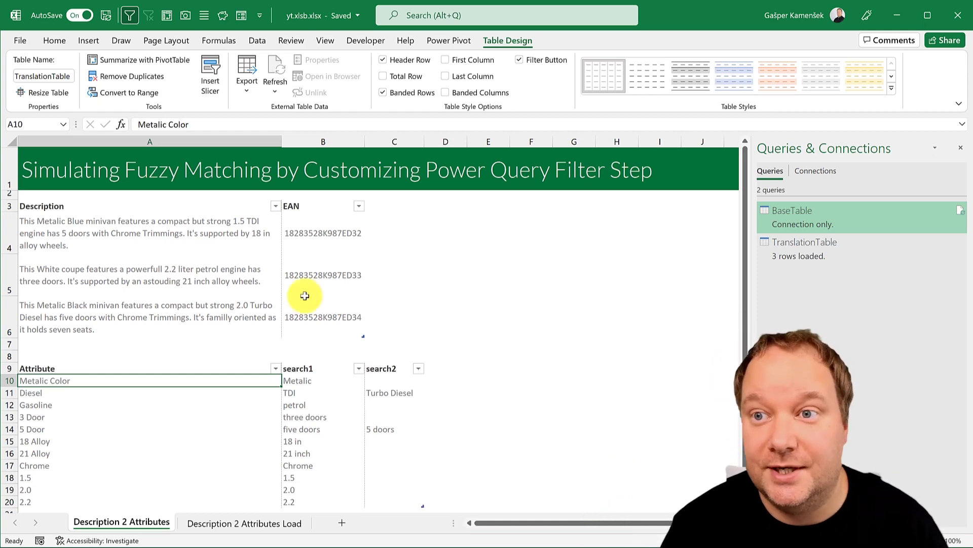
{"action": "left_click", "coordinate": [188, 229]}
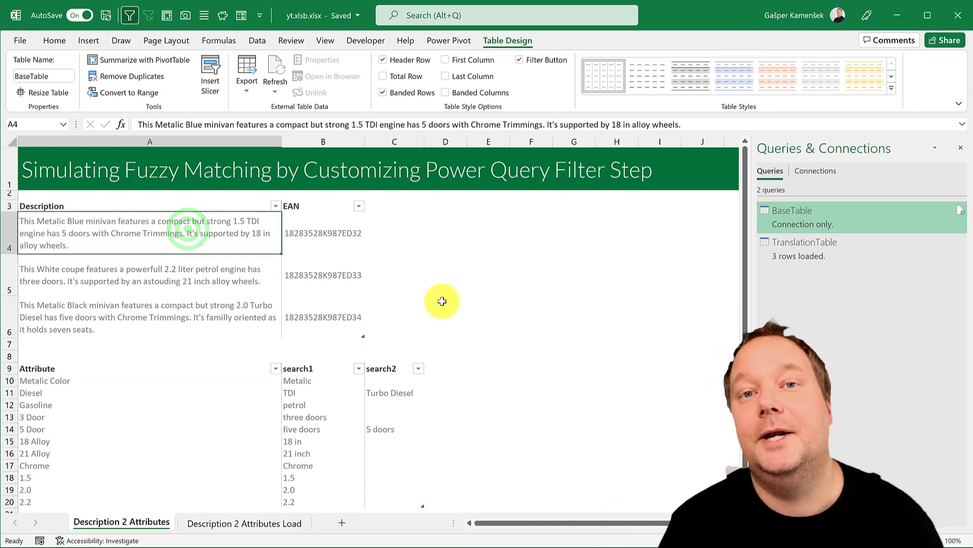